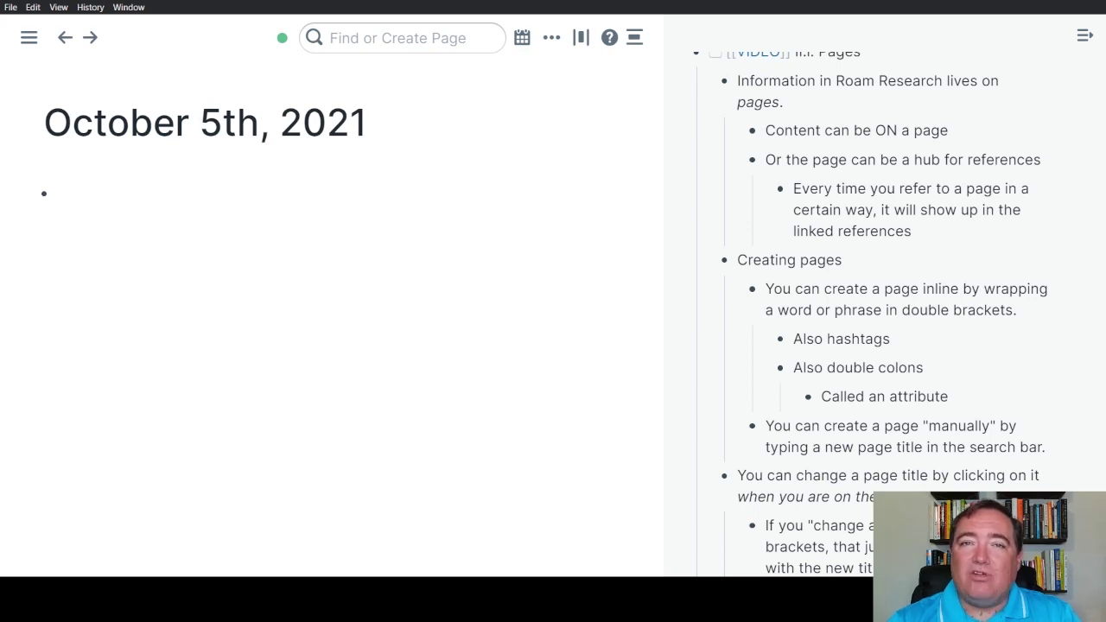
Write a [[new page]] link in the first bullet of the October 5th, 2021 daily note
scroll(873, 311, down, 3)
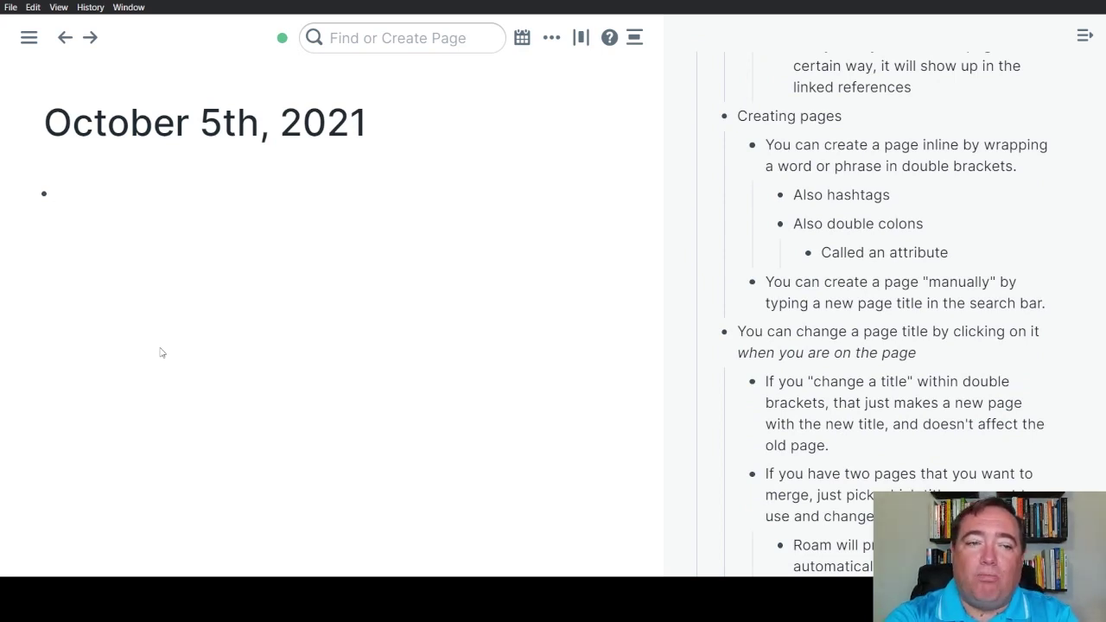
text([[new )
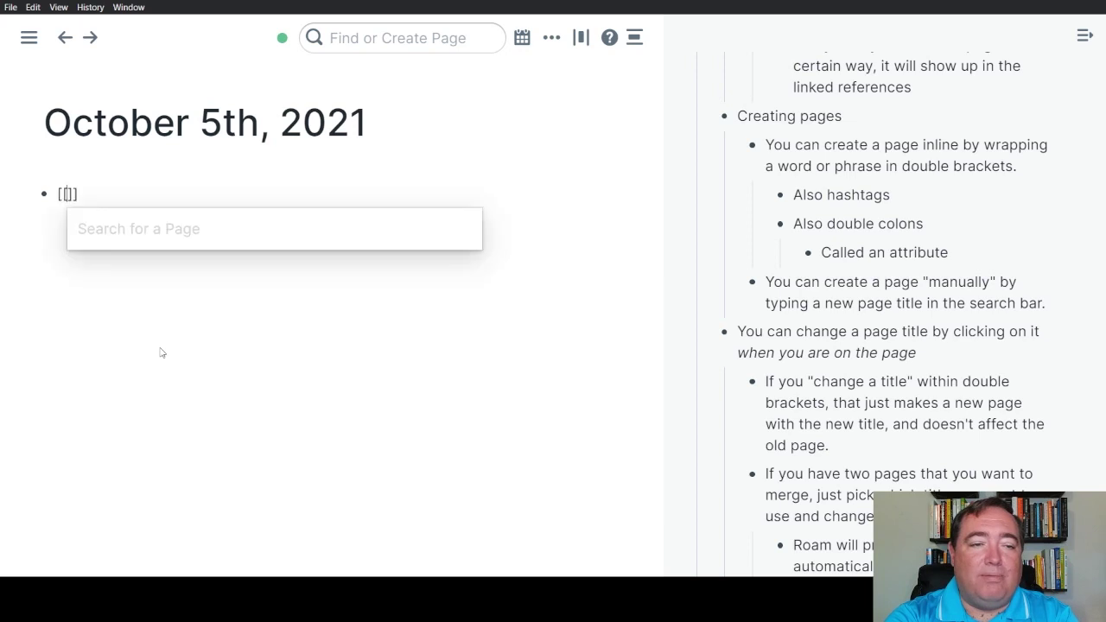
text(page)
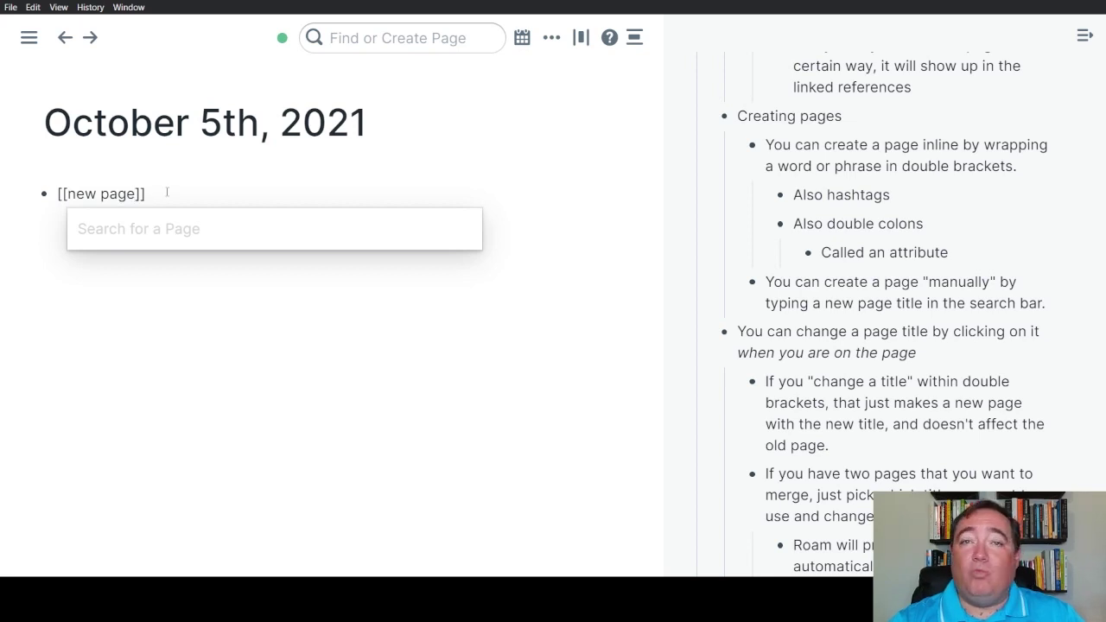
click(215, 359)
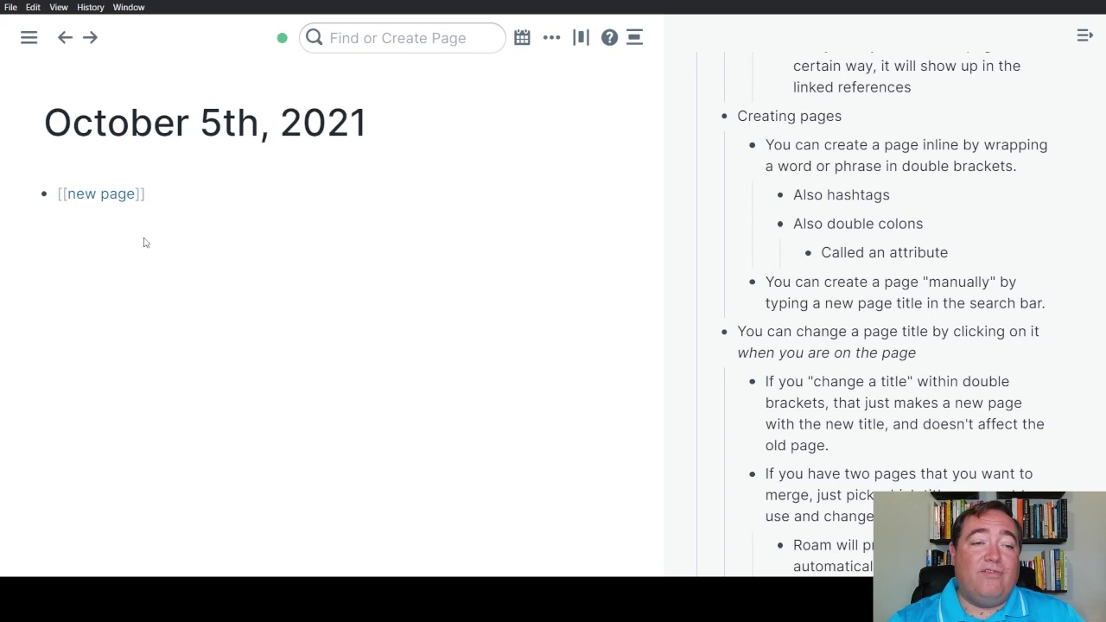
click(104, 192)
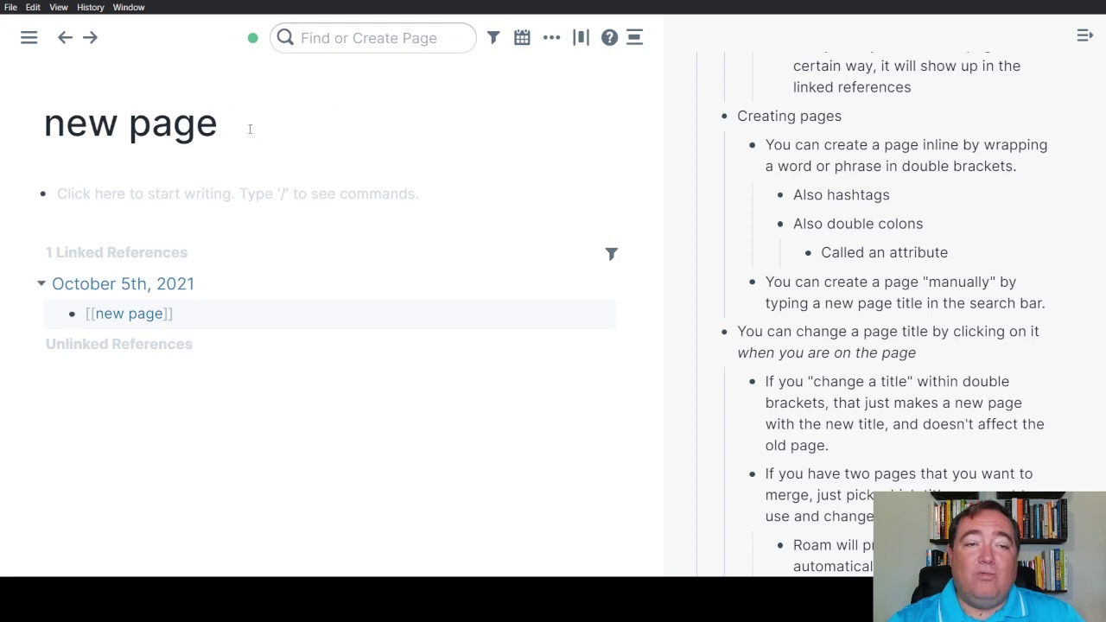
click(109, 193)
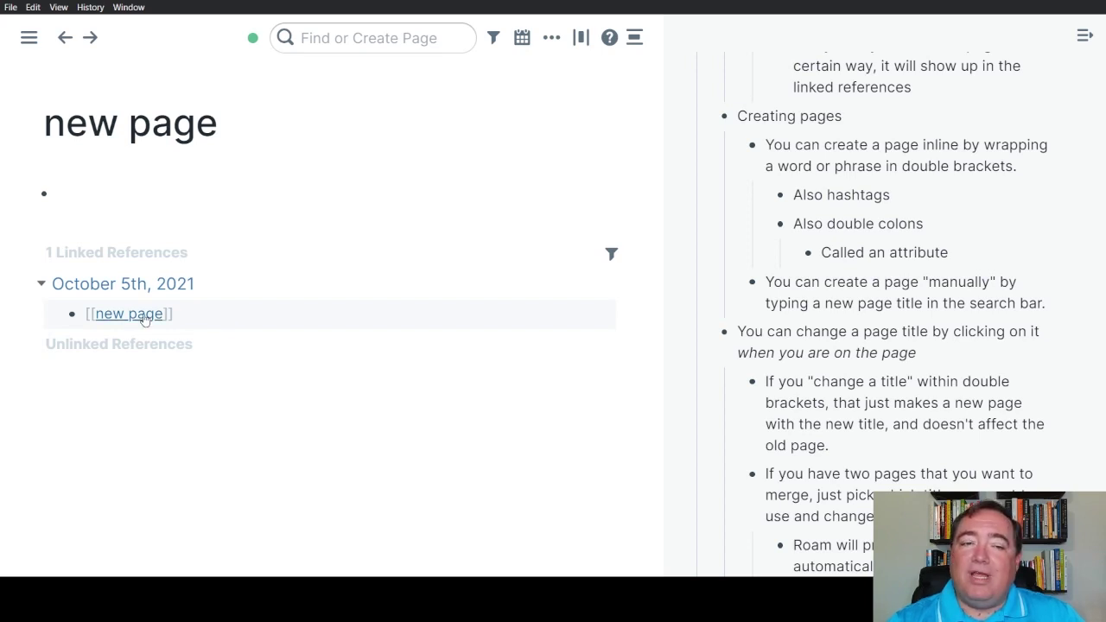
key(alt+Left)
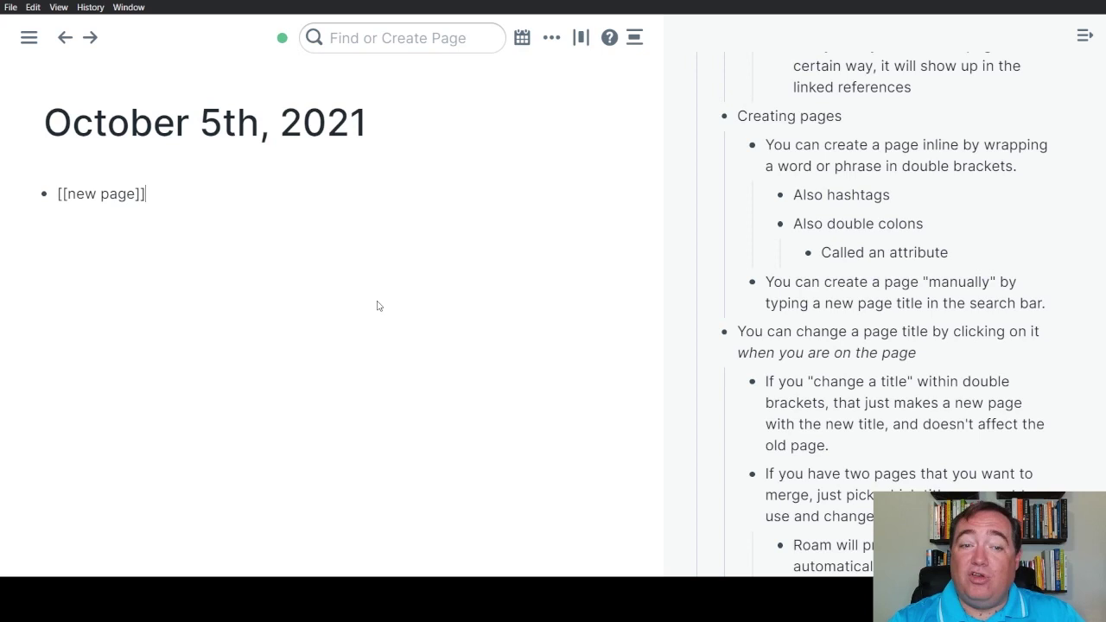
Add a #page2 tag bullet below the new page link, view page2, and come back
key(Return)
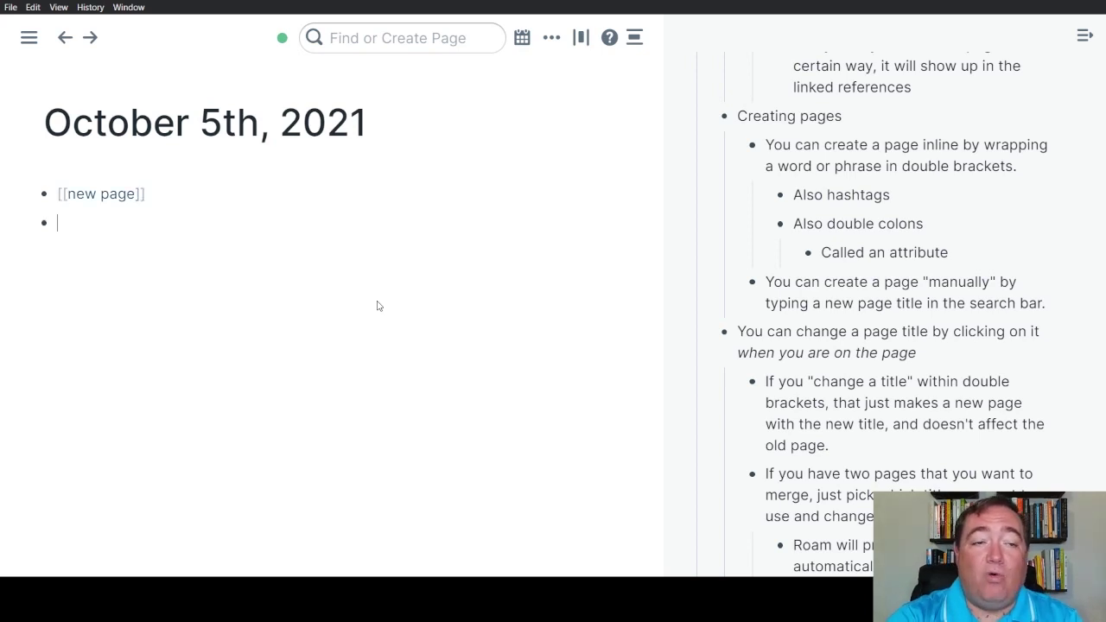
text(#)
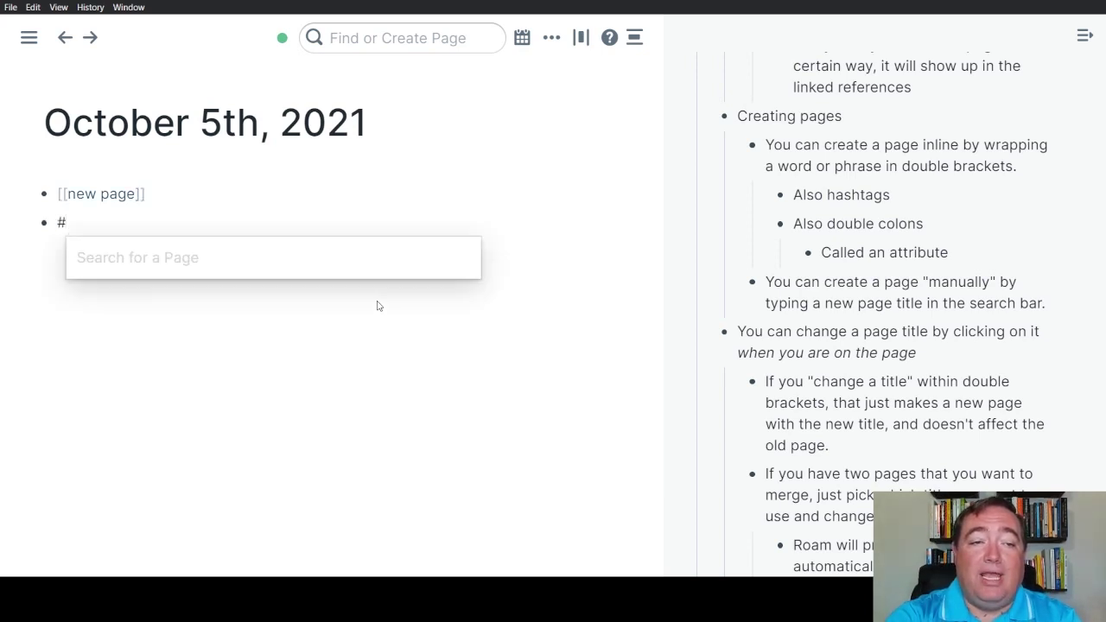
text(page2)
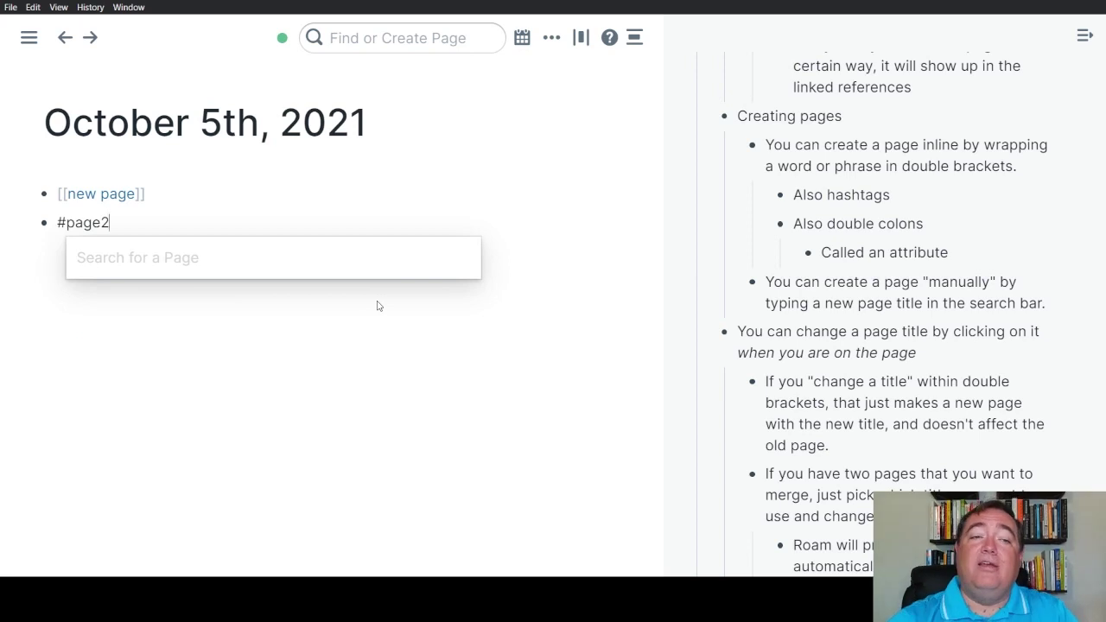
click(329, 388)
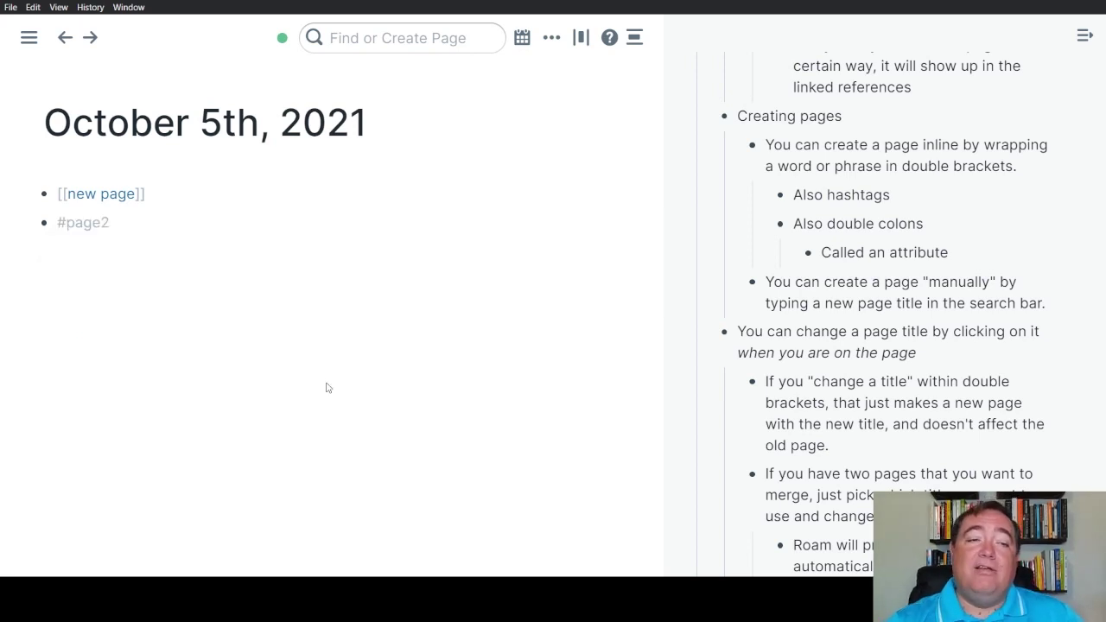
click(74, 227)
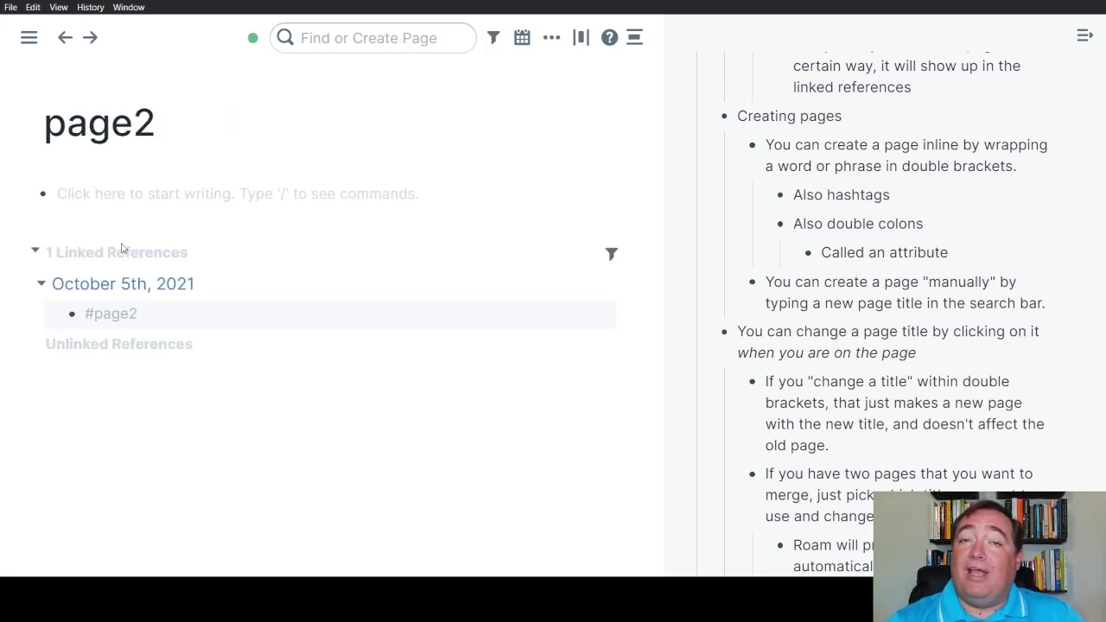
key(alt+Left)
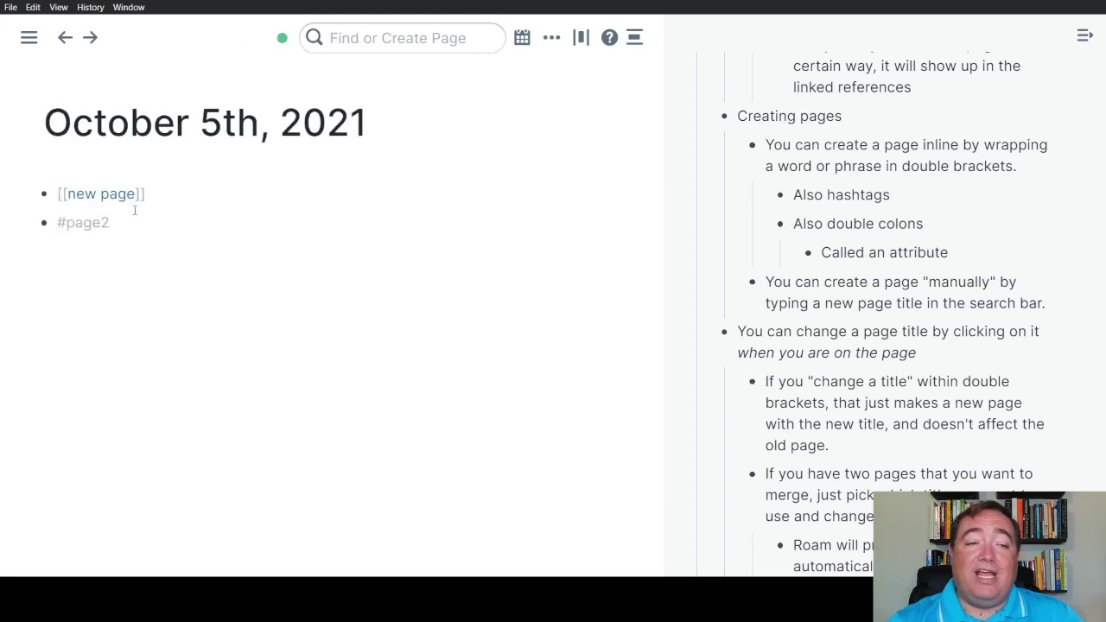
Create an empty bullet indented under the #page2 tag
click(149, 226)
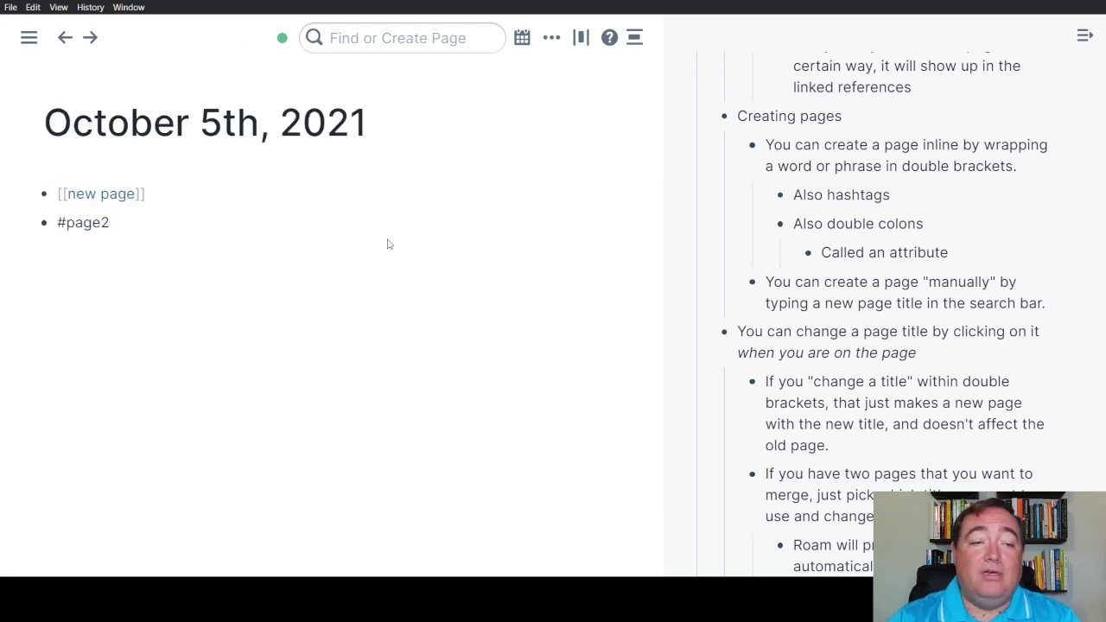
key(Return)
key(Tab)
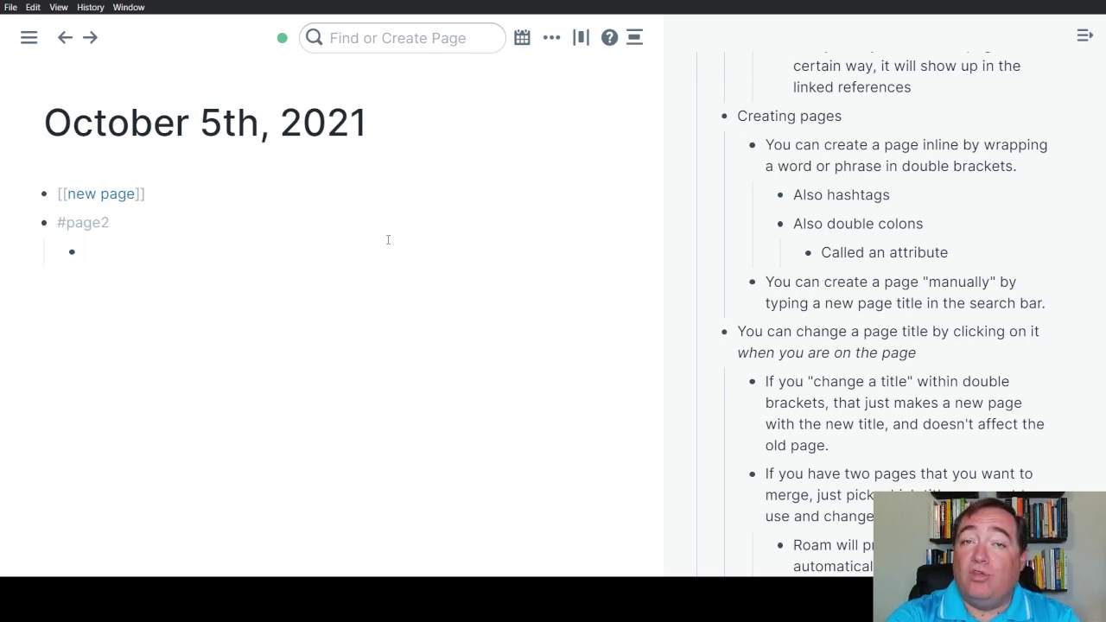
Tag the nested bullet with #[[new page 2]], then reopen that block for editing
text(#[[)
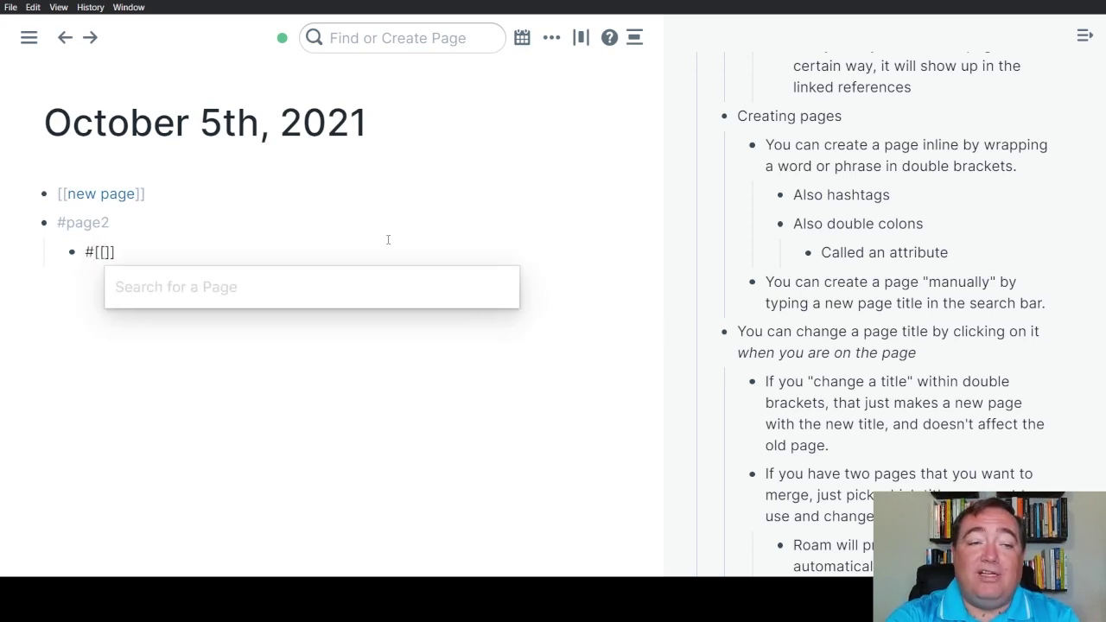
text(new page 2)
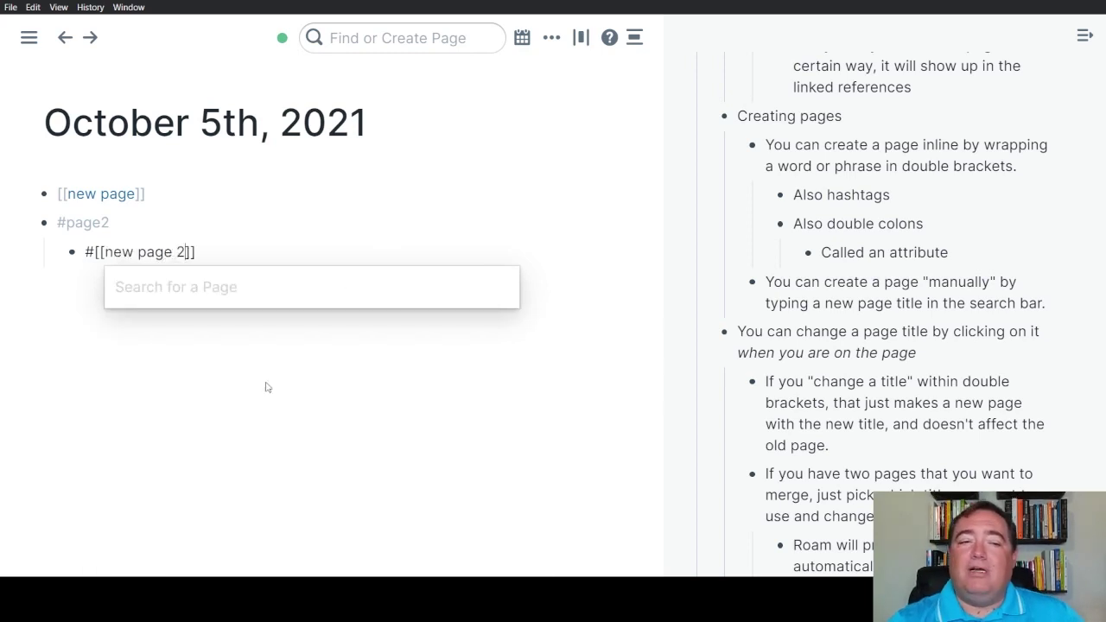
click(100, 377)
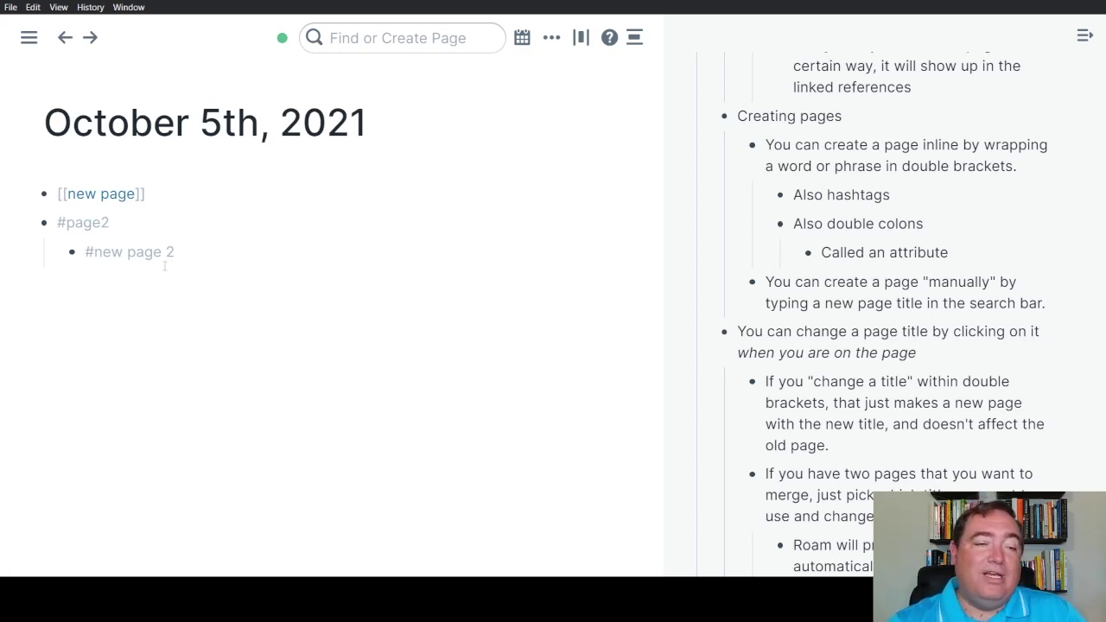
click(201, 252)
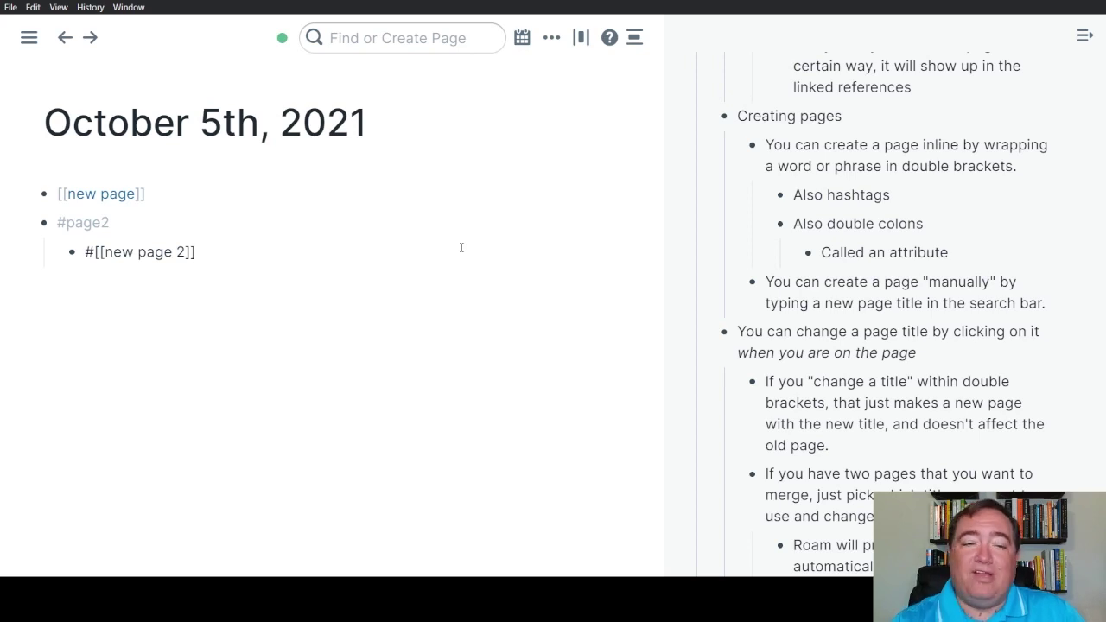
Add a top-level 'new page 3::' attribute block to the daily note
key(Return)
key(shift+Tab)
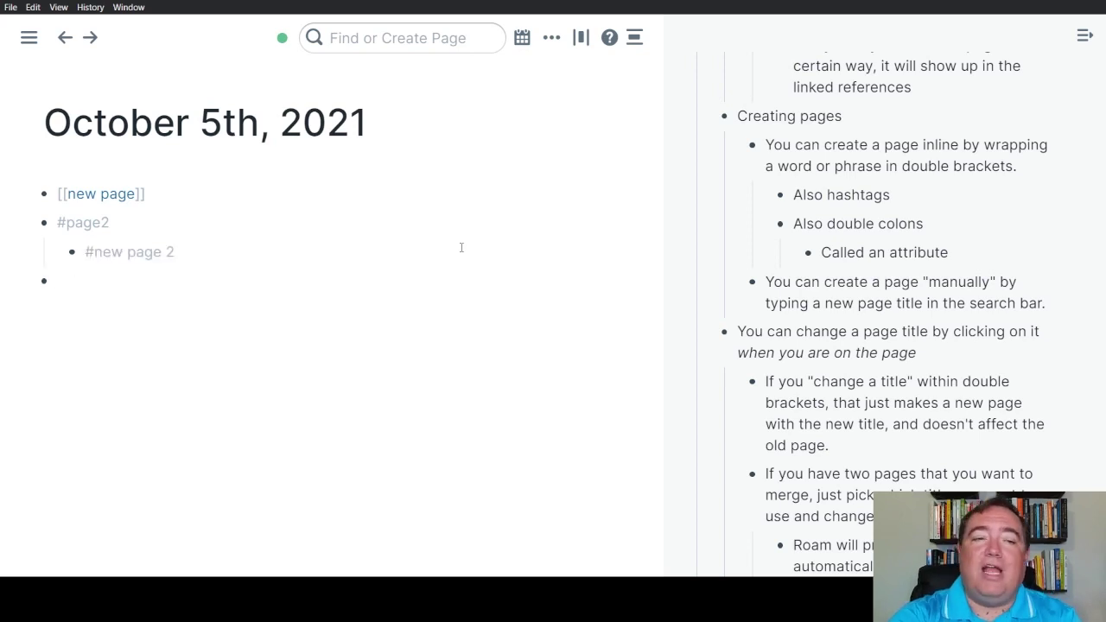
text(new page 3)
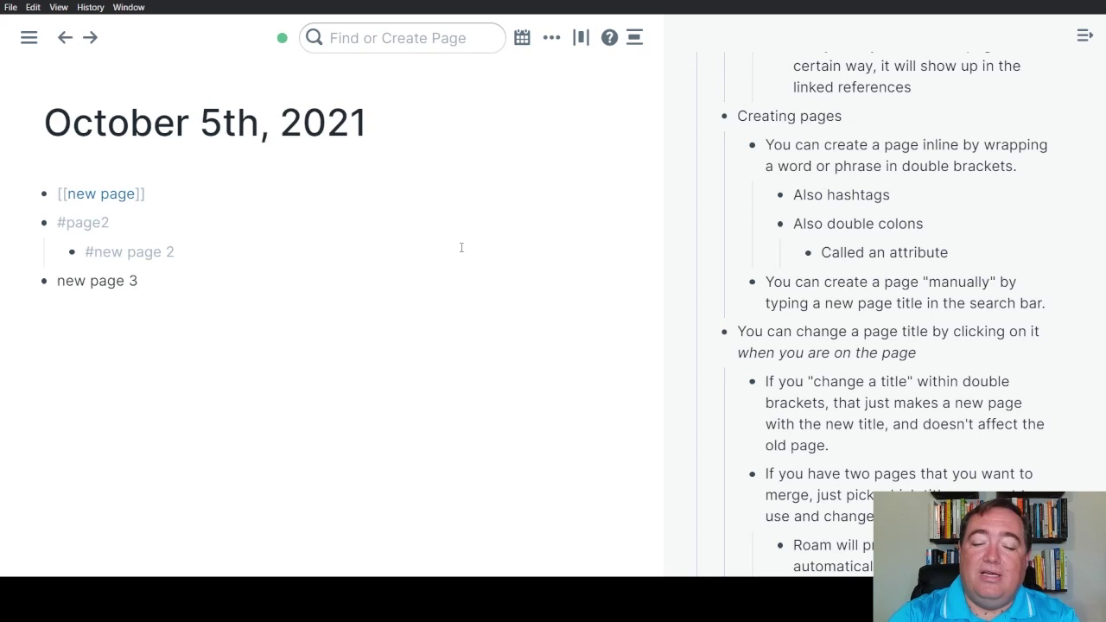
text(::)
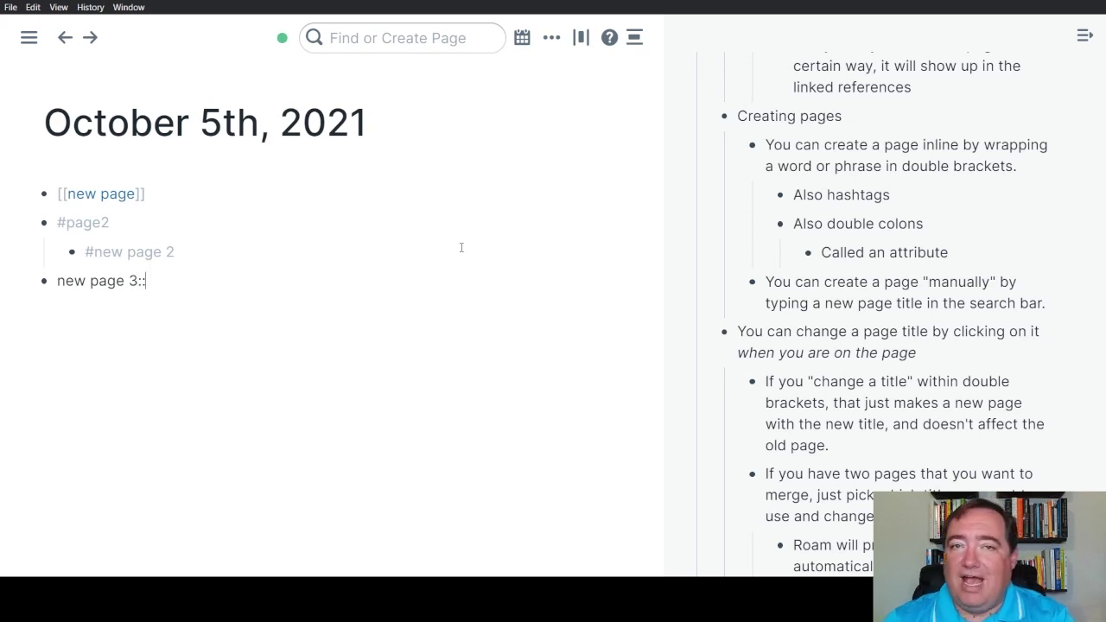
click(315, 390)
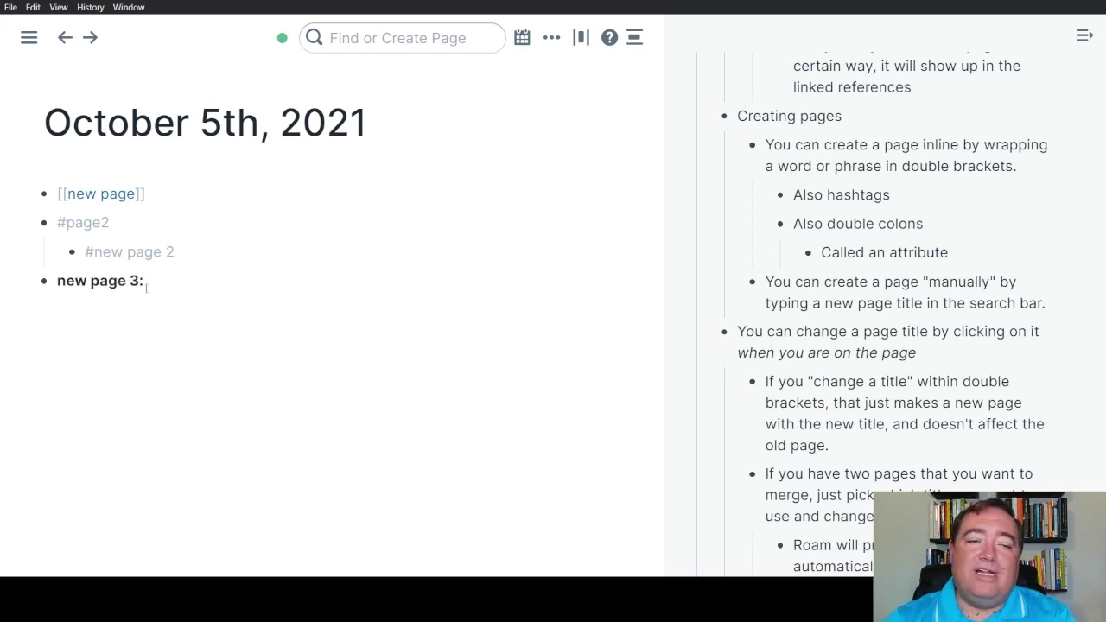
Open the new page 3 page from its attribute, then return to the daily note
click(93, 288)
click(156, 369)
click(103, 291)
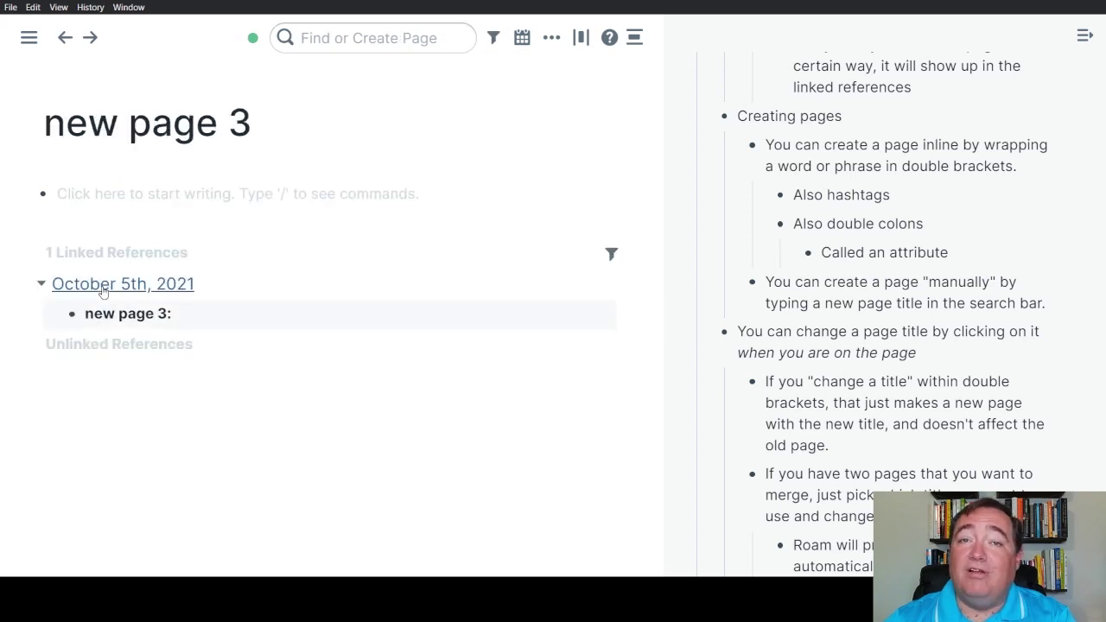
click(102, 290)
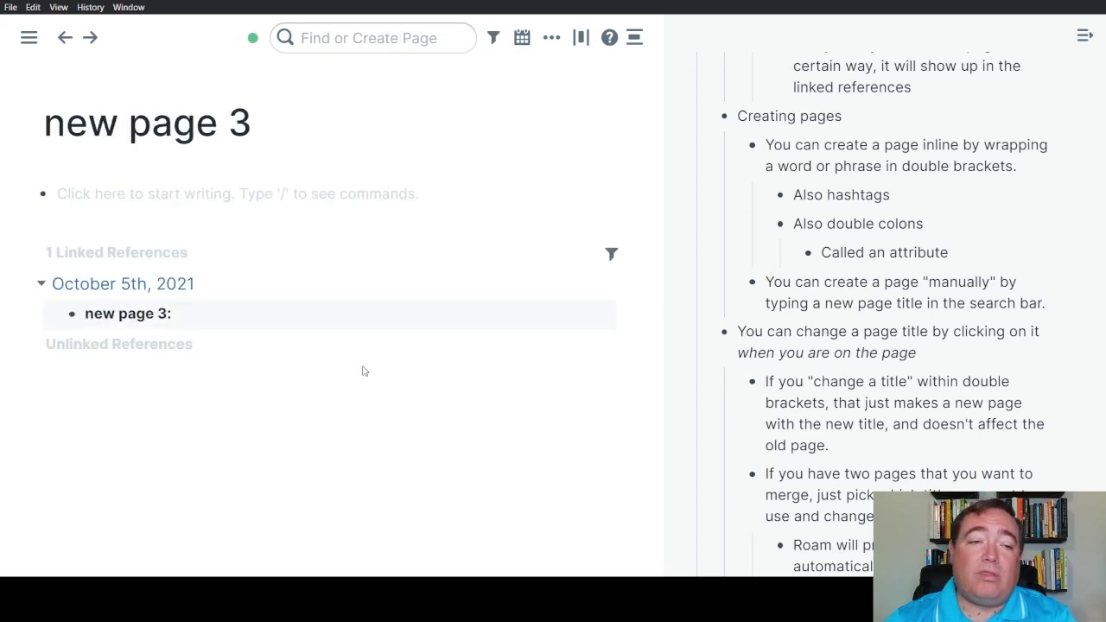
Create the blank page 'new page 4' from search, then return to the October 5th, 2021 daily notes
click(362, 39)
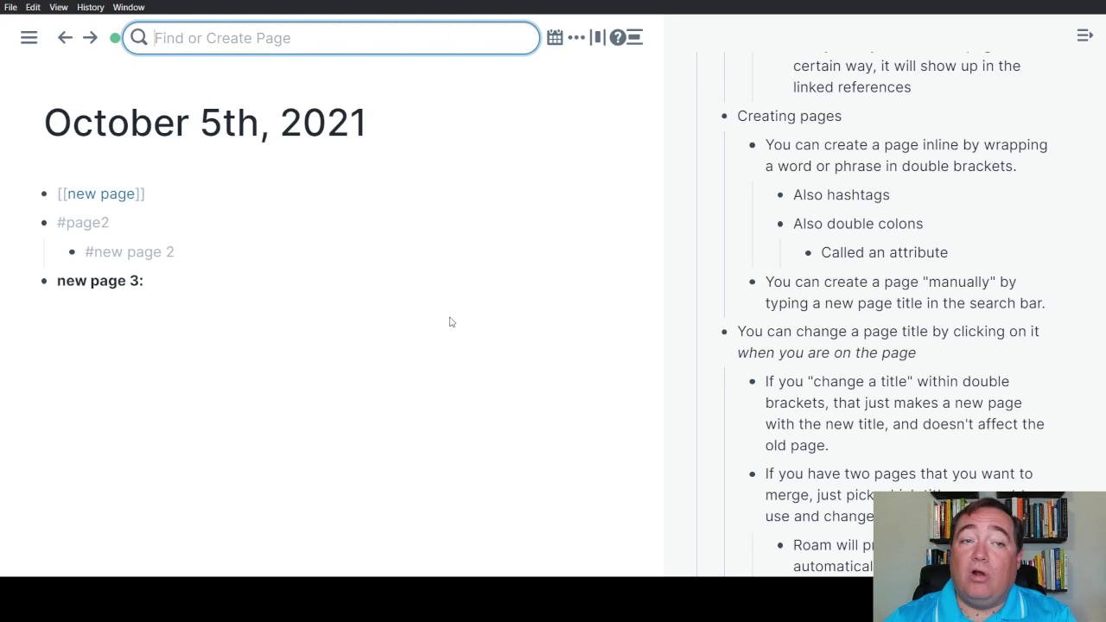
text(new page 4)
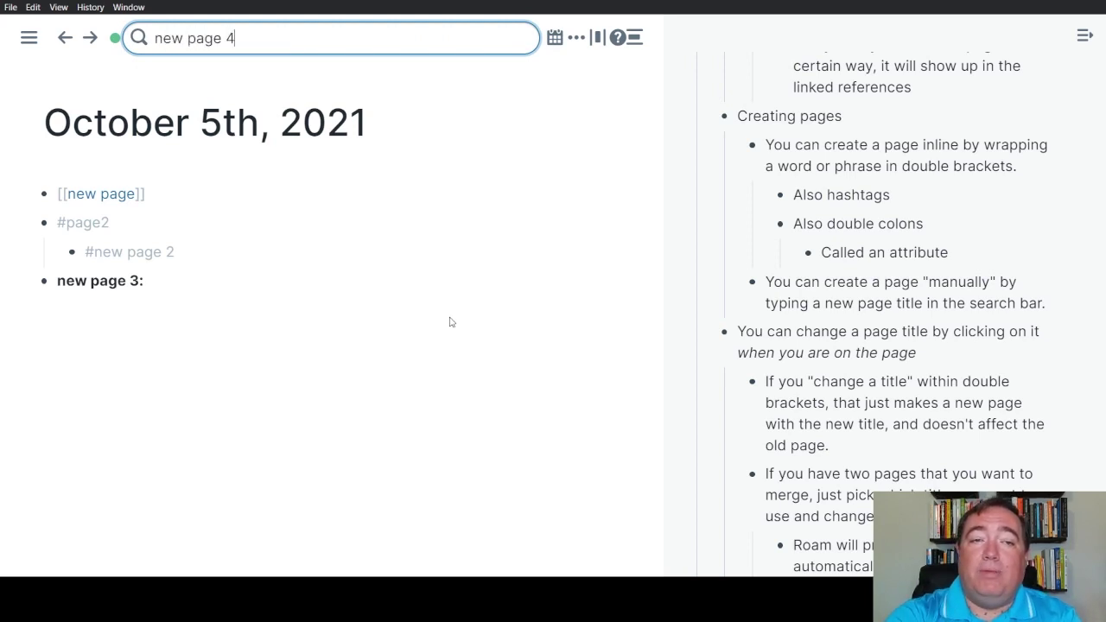
key(Return)
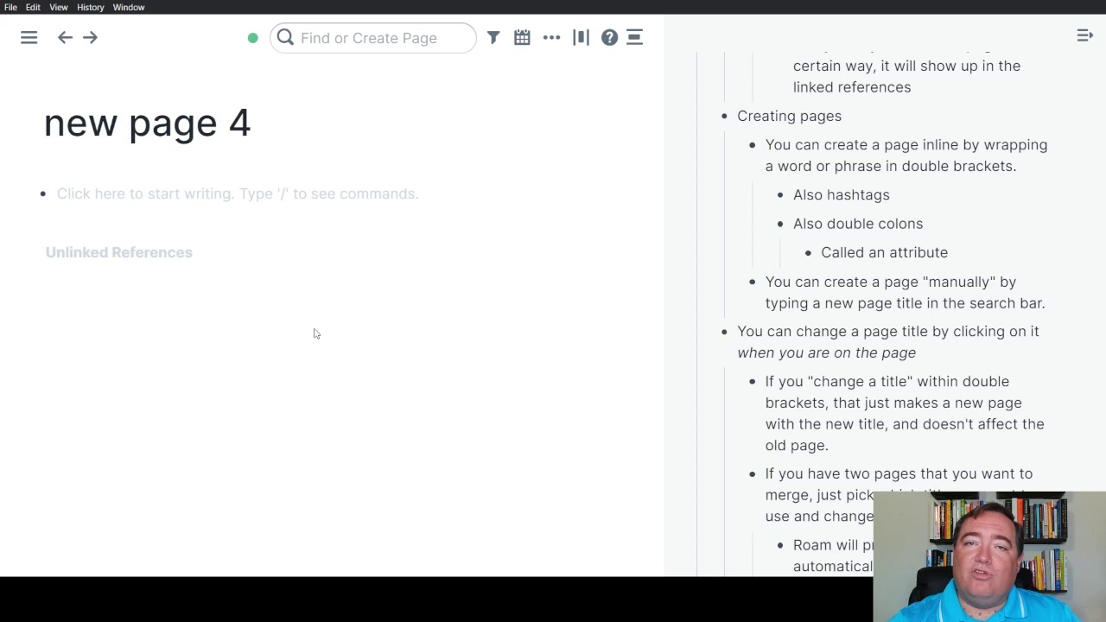
key(alt+shift+d)
scroll(870, 394, down, 1)
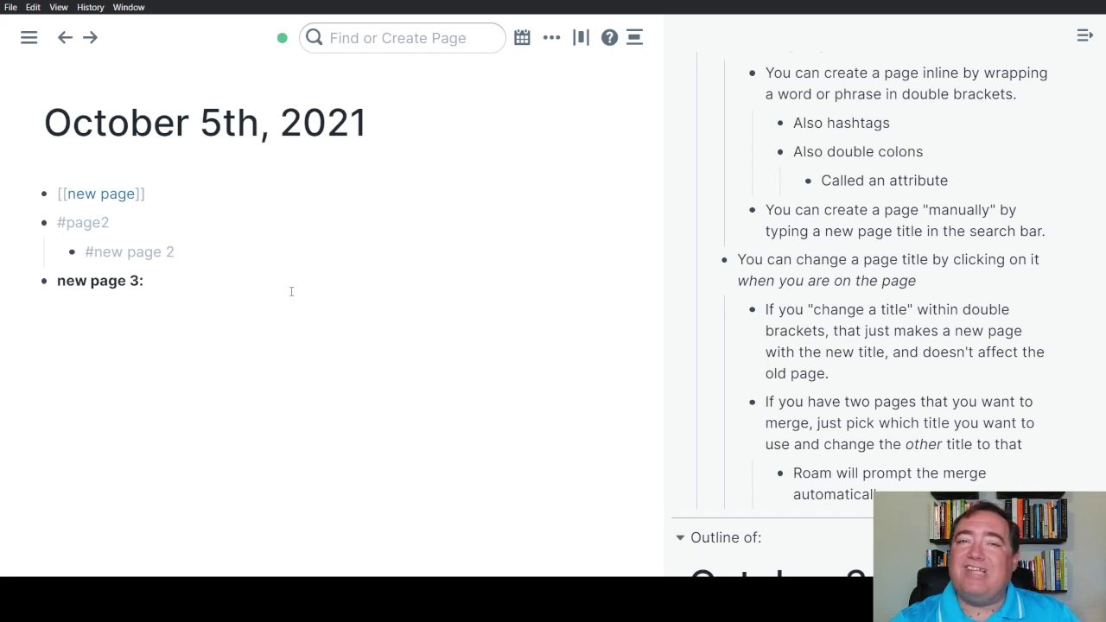
Open the new page page, try editing its title, then go back to the daily note
click(97, 195)
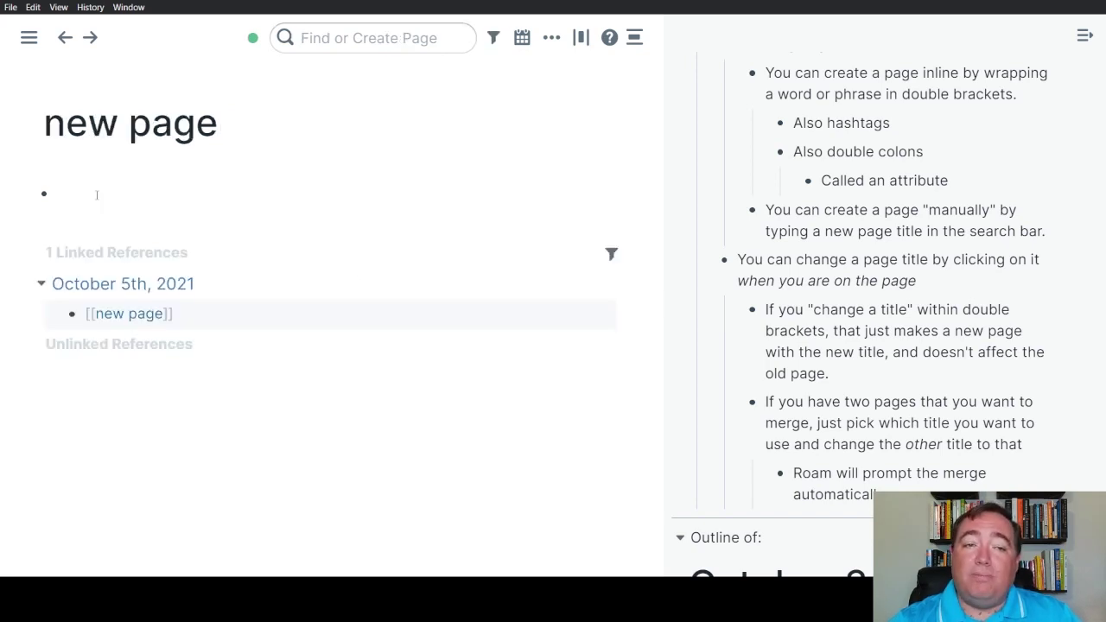
click(100, 123)
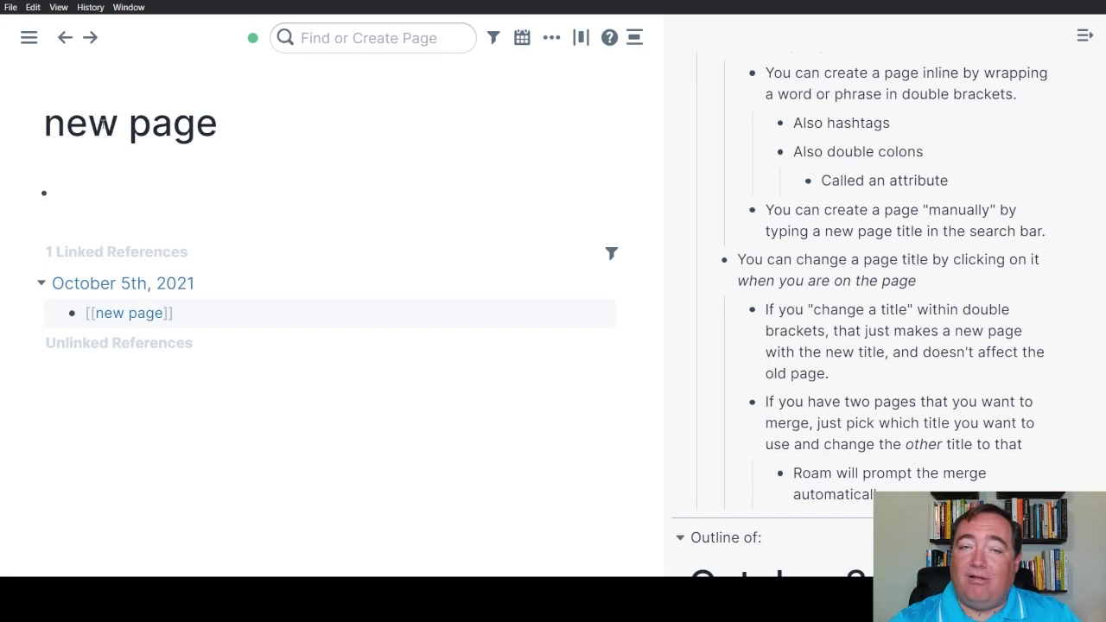
click(220, 129)
key(alt+Left)
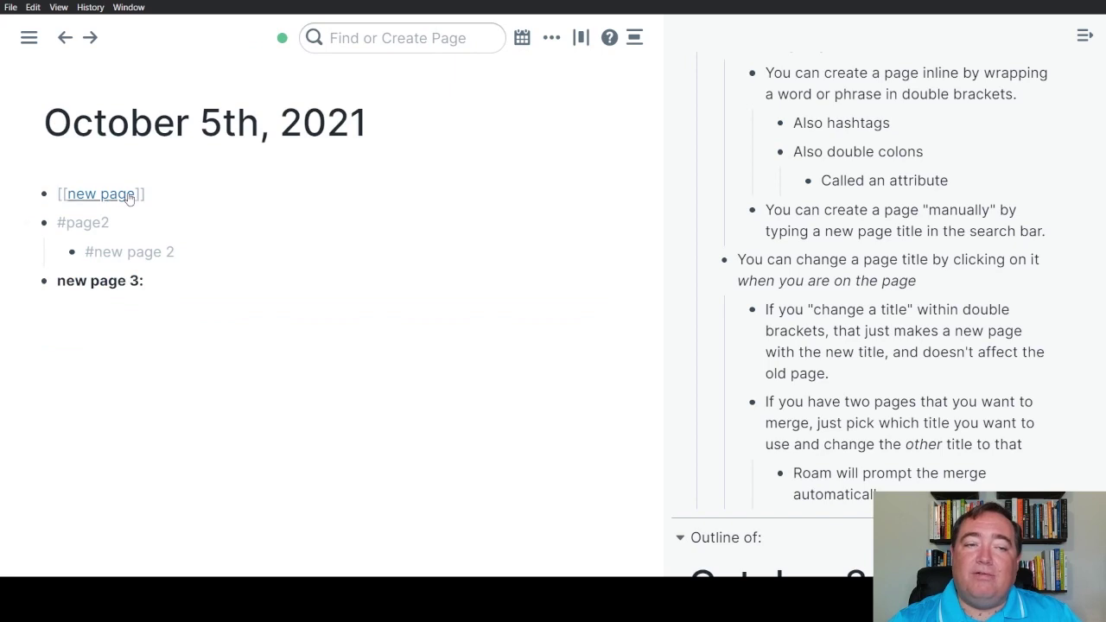
Change the daily note's link to [[new page 5]] and check the newly created page
click(263, 207)
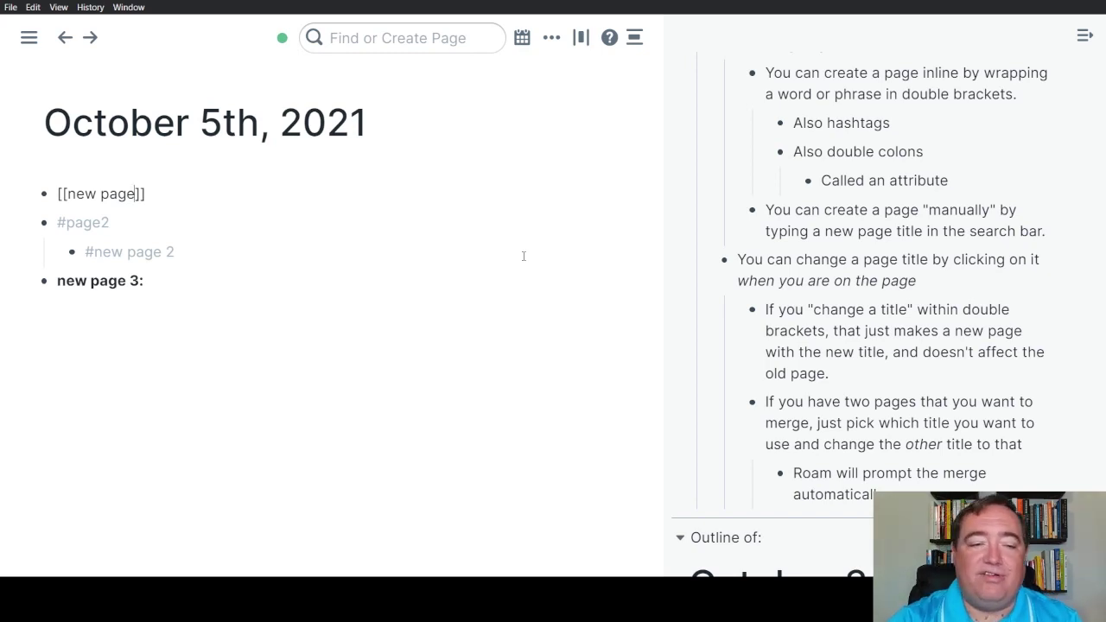
text(5)
click(376, 373)
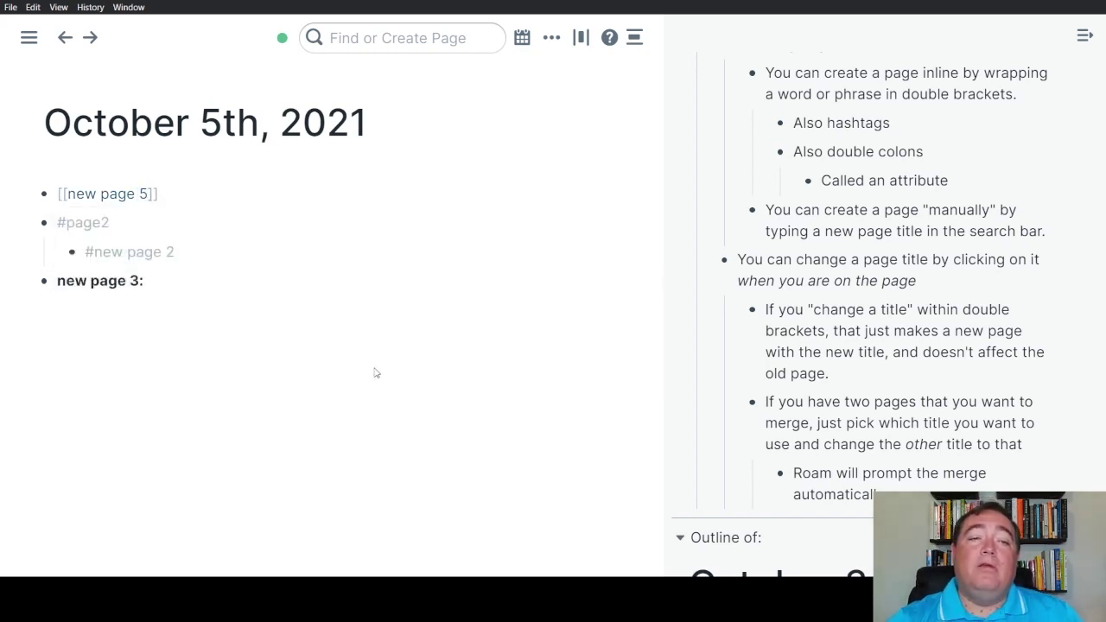
click(126, 192)
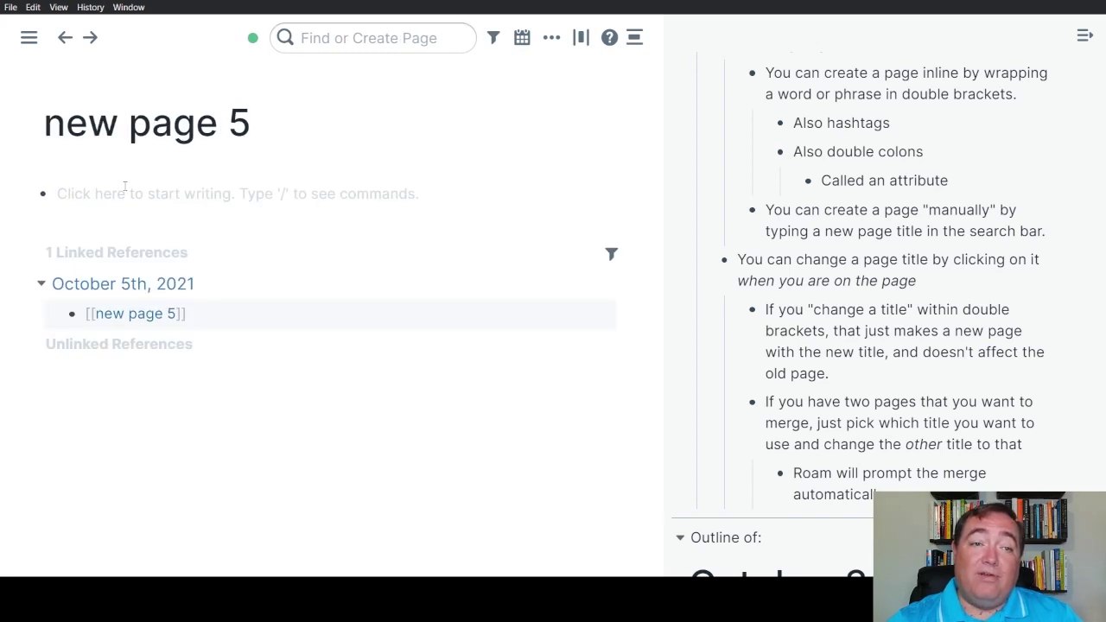
key(alt+Left)
click(377, 38)
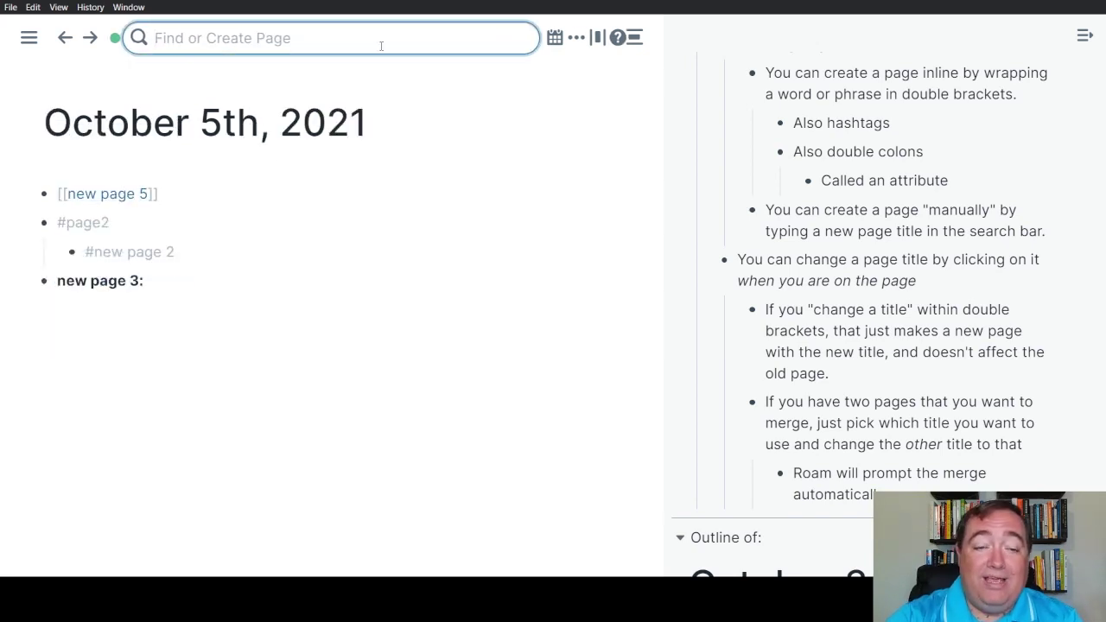
text(new)
key(Down)
key(Down)
key(Down)
key(Down)
key(Down)
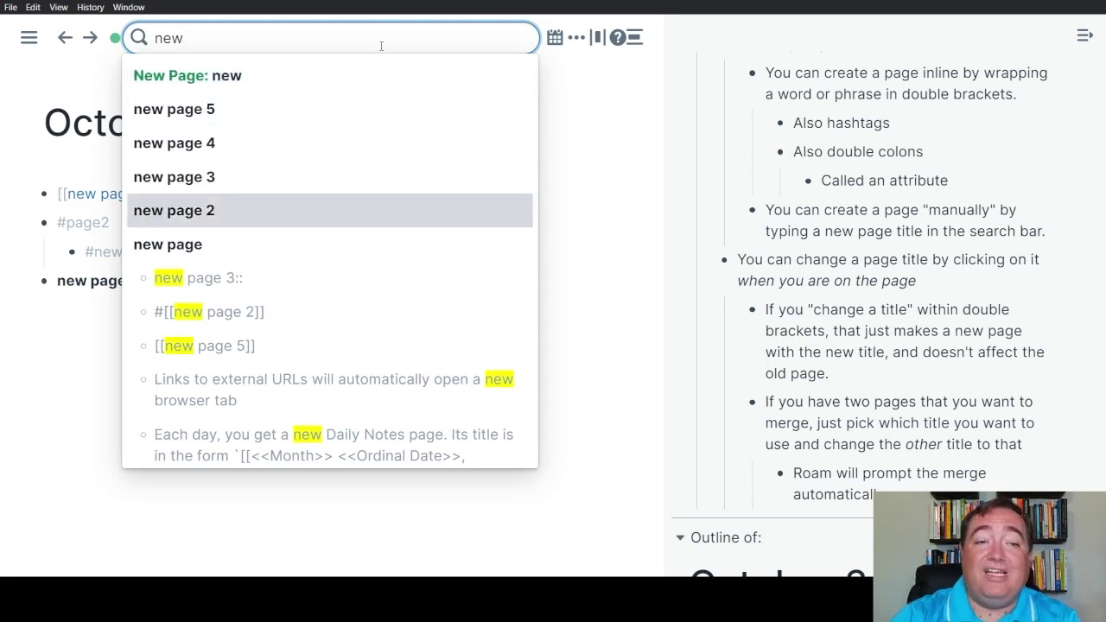
key(Return)
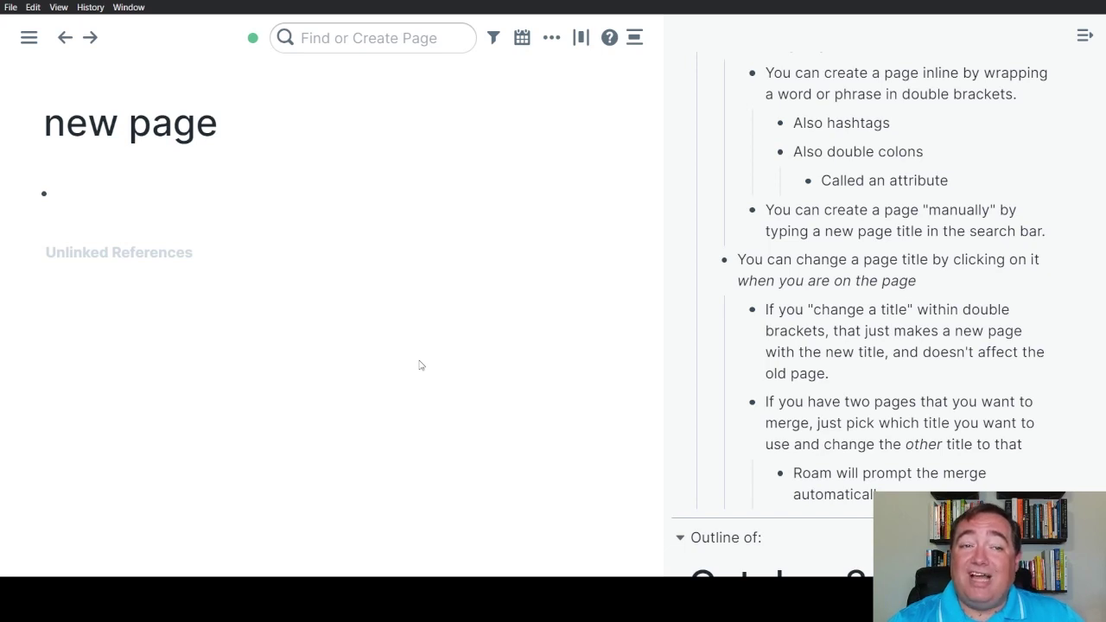
key(alt+Left)
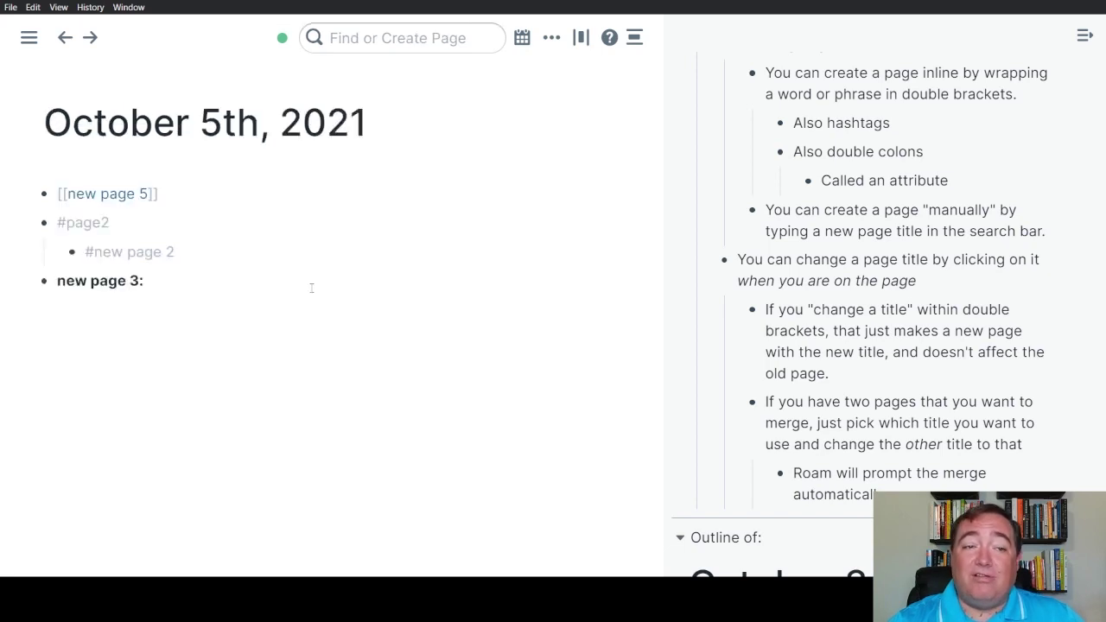
Rename the new page 5 page title to 'new page 6'
click(132, 194)
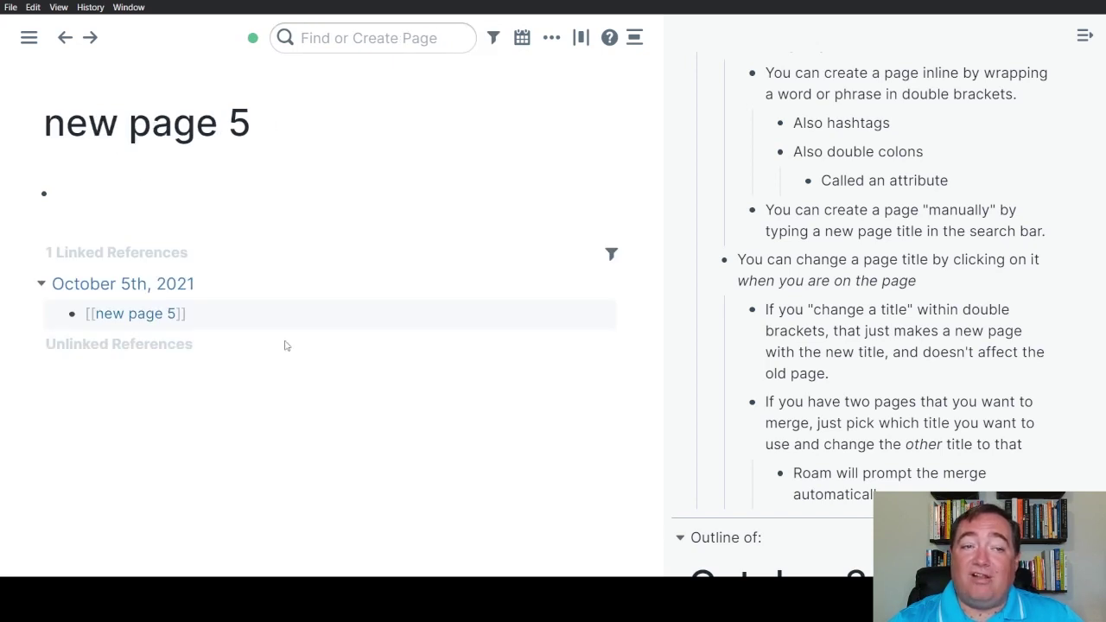
click(270, 130)
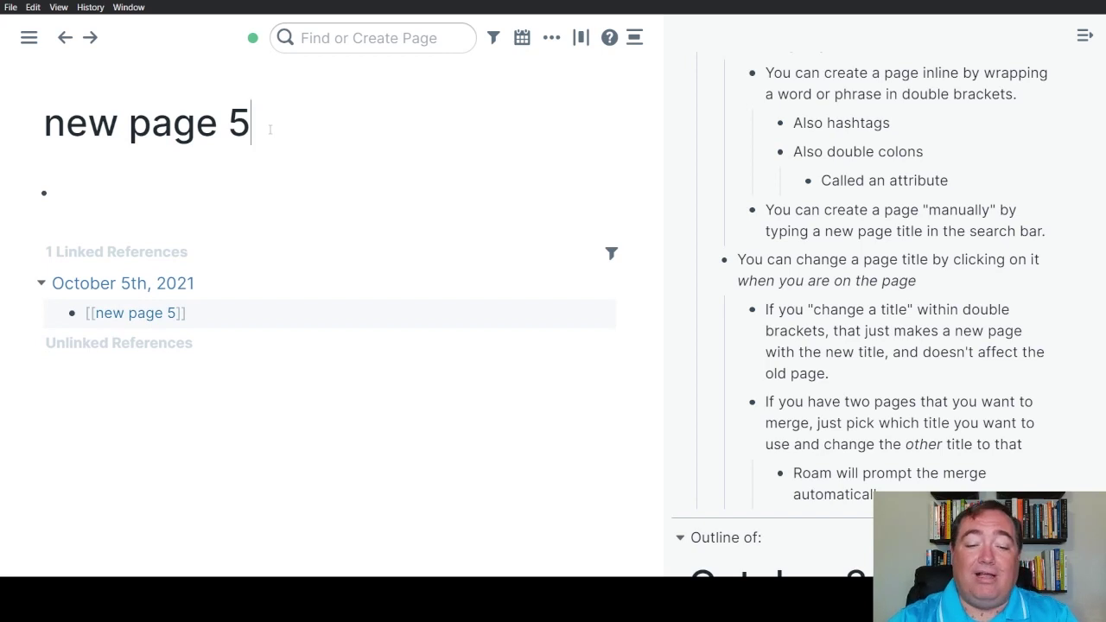
key(BackSpace)
text(6)
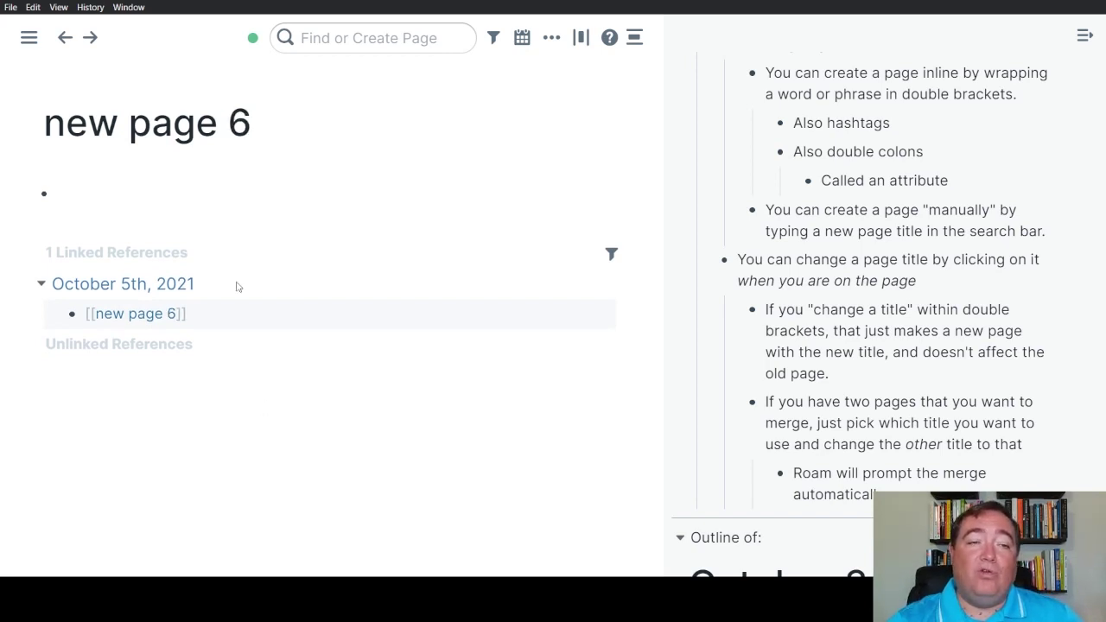
Confirm the October 5th, 2021 daily note link now reads [[new page 6]] and reopen that page
click(188, 284)
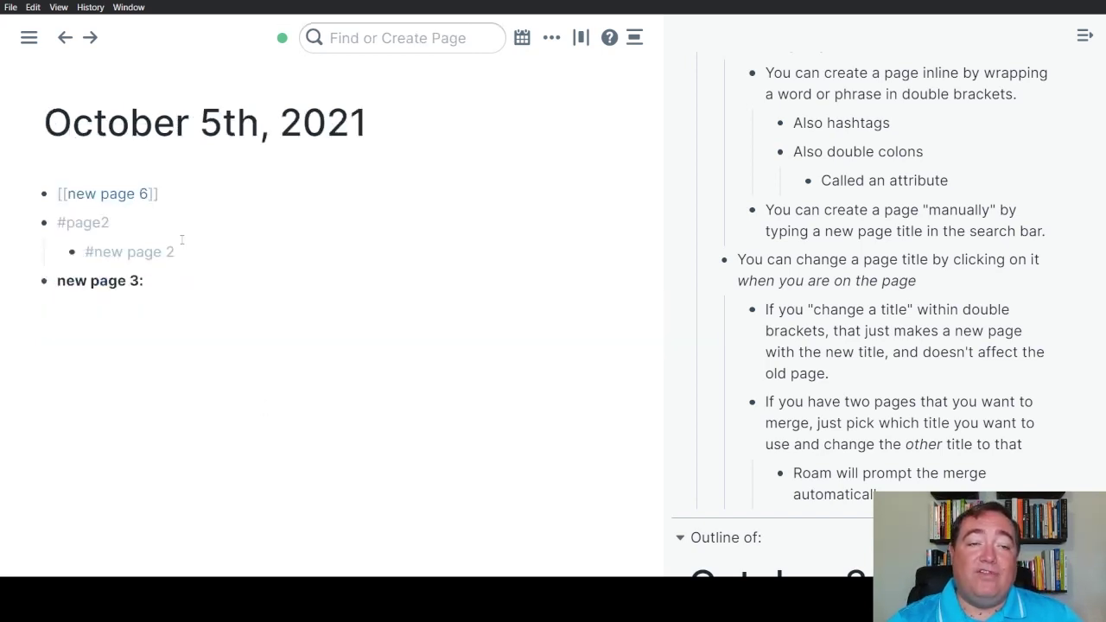
click(111, 196)
click(367, 44)
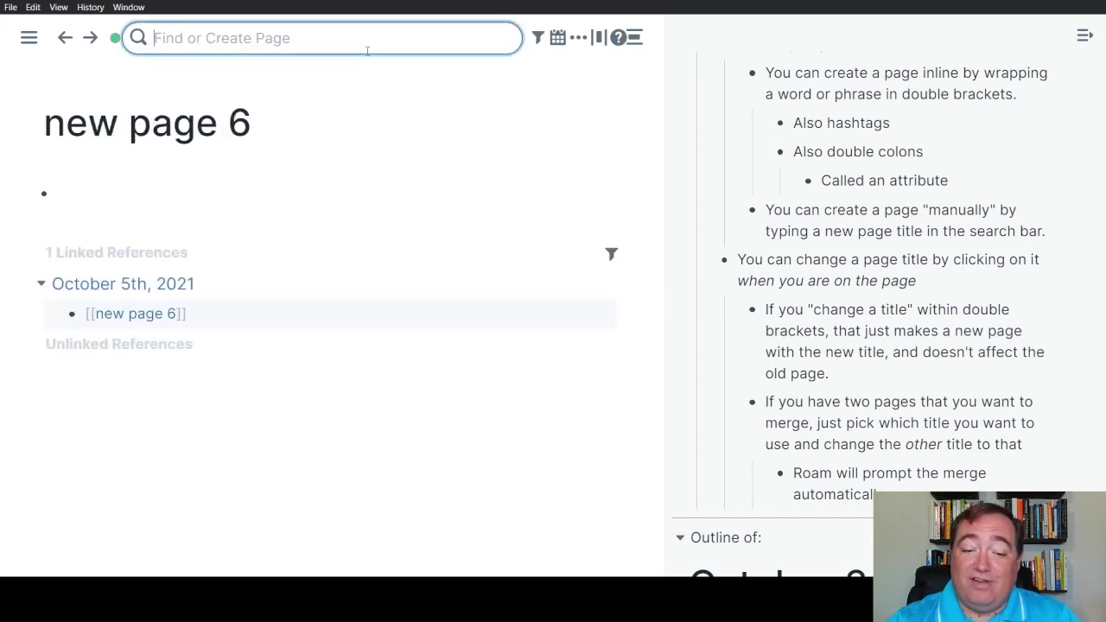
text(new page)
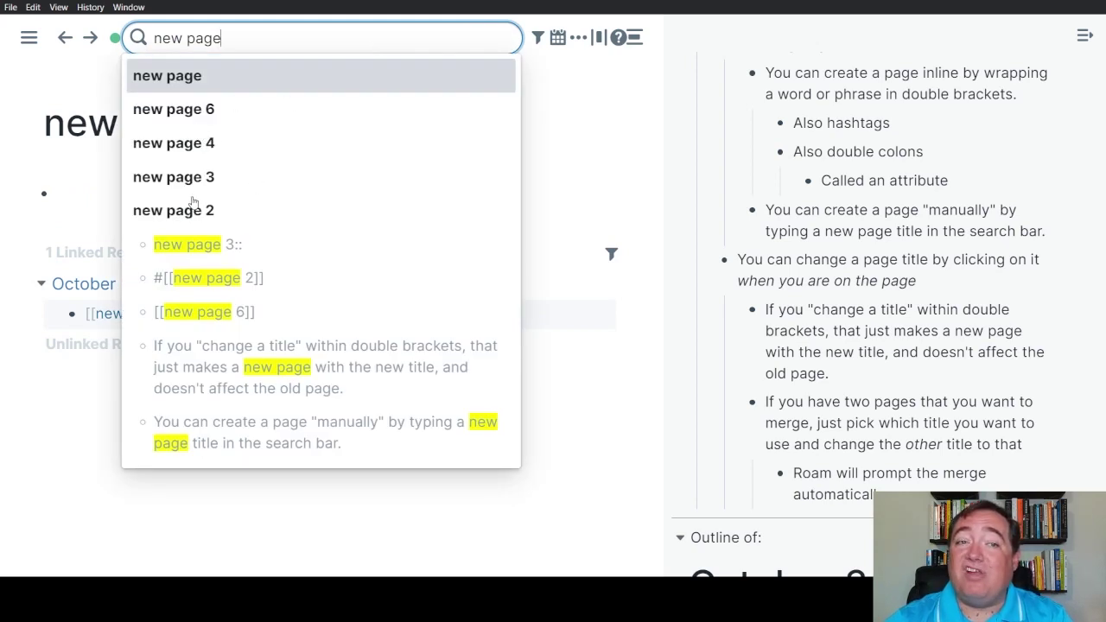
click(24, 437)
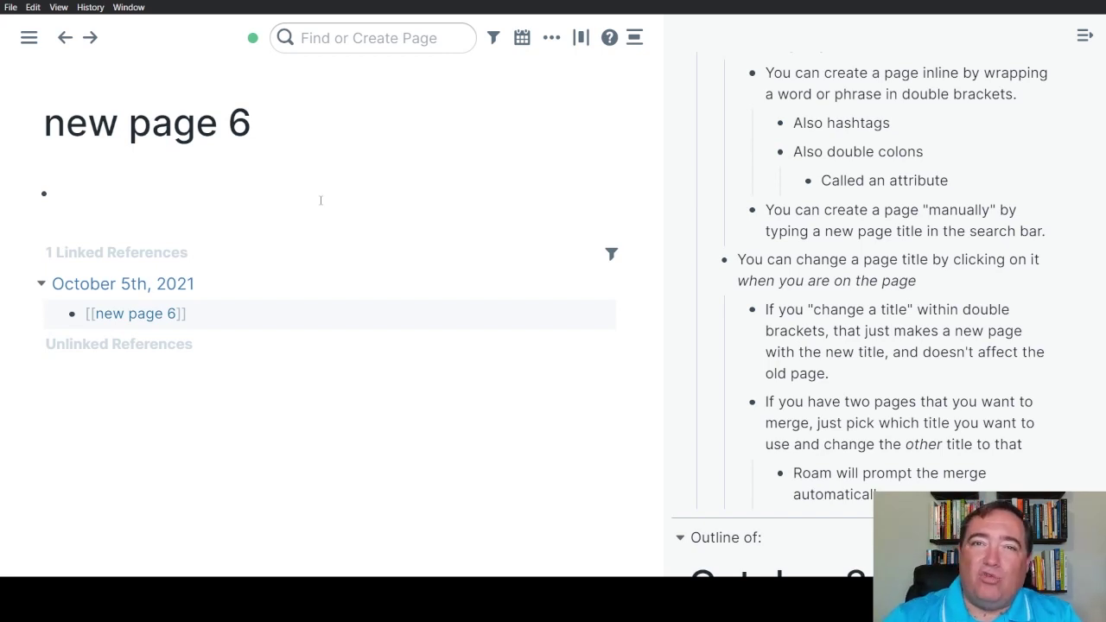
Retitle new page 6 as 'new page' and accept merging it into the existing page
click(304, 123)
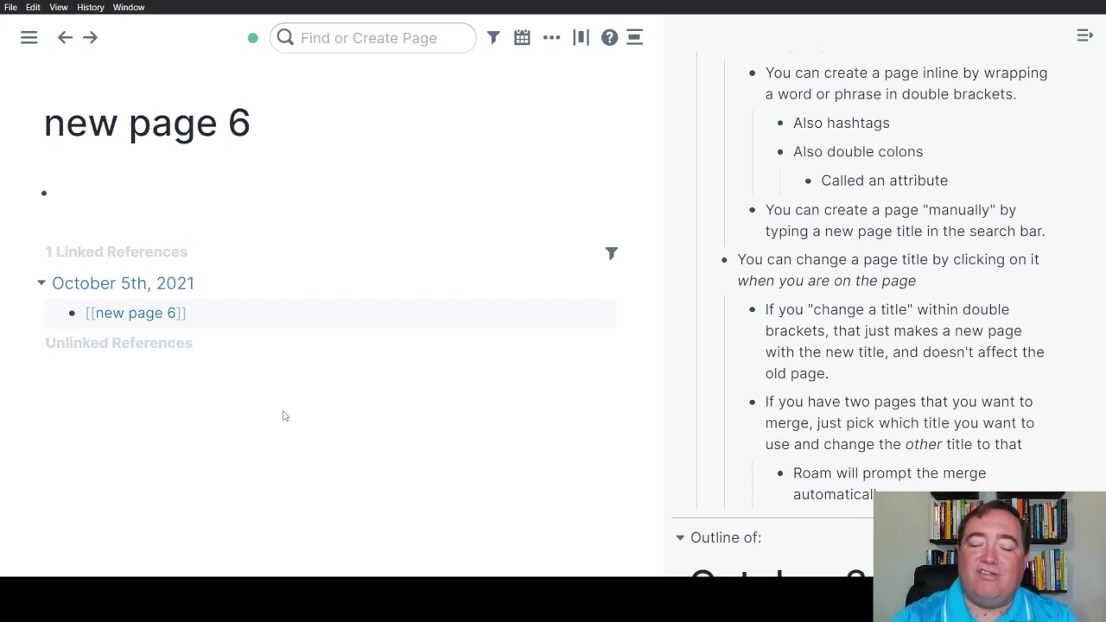
key(BackSpace)
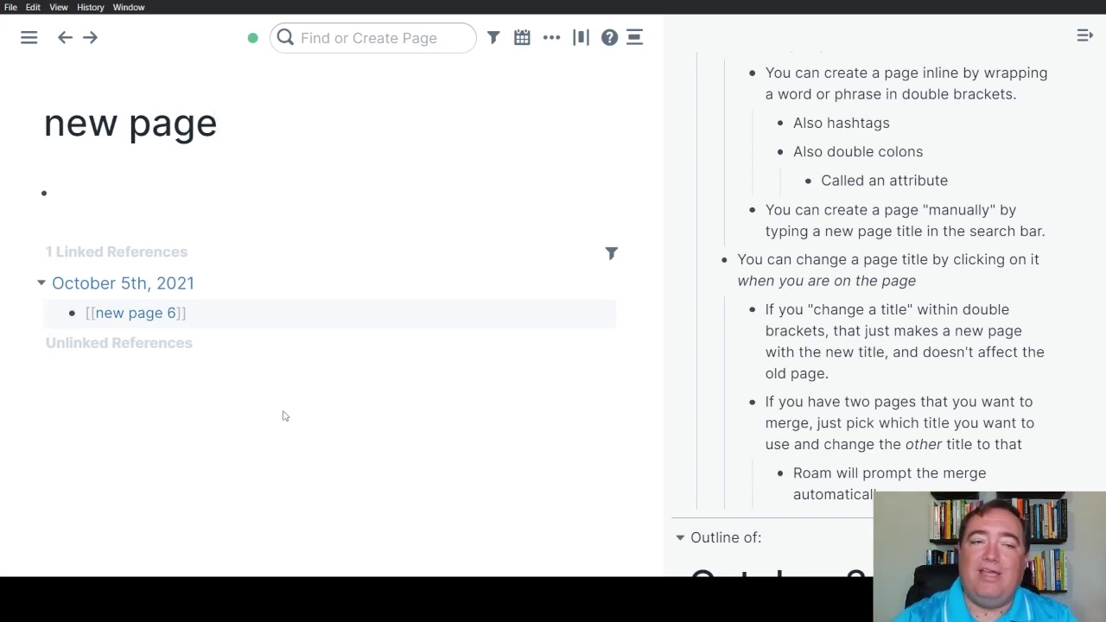
key(Return)
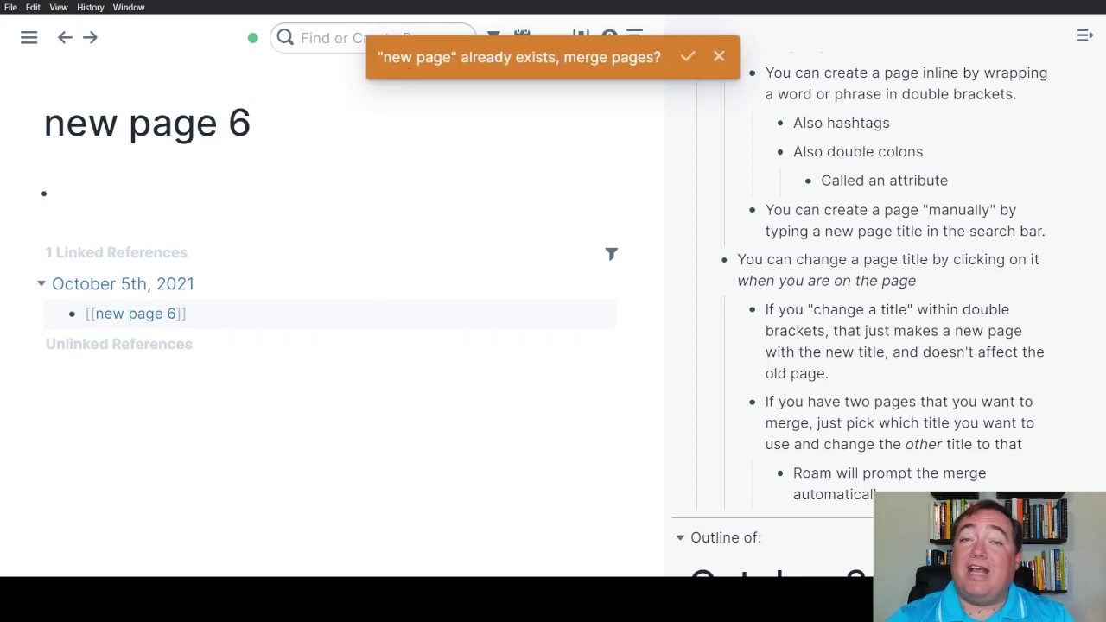
click(688, 57)
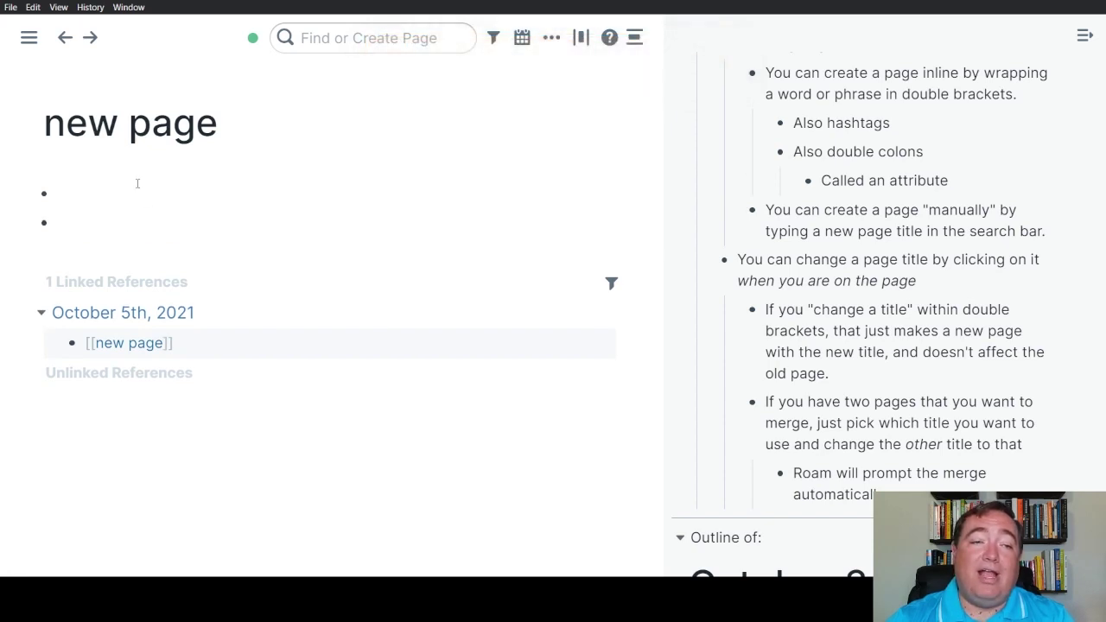
click(78, 205)
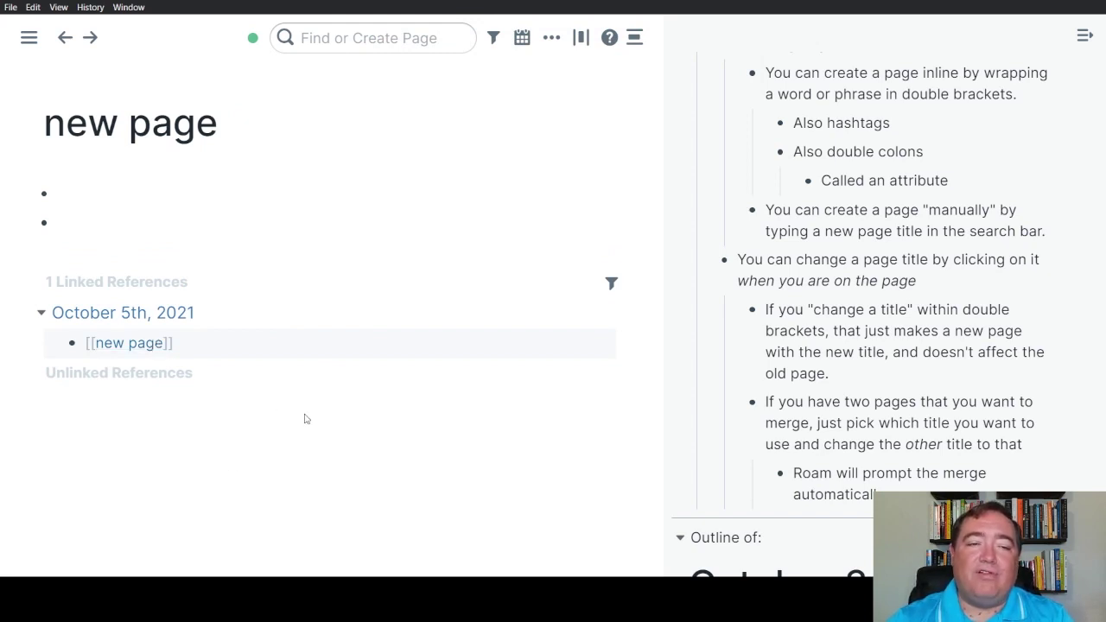
click(134, 316)
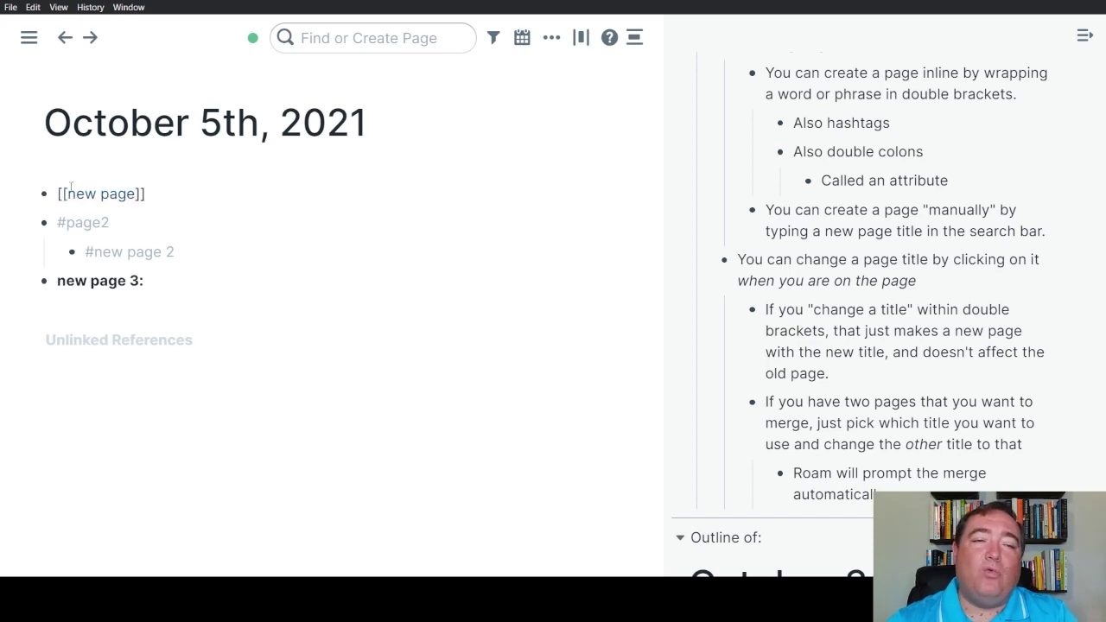
Open new page 2 from its #[[new page 2]] tag in the daily note
click(139, 252)
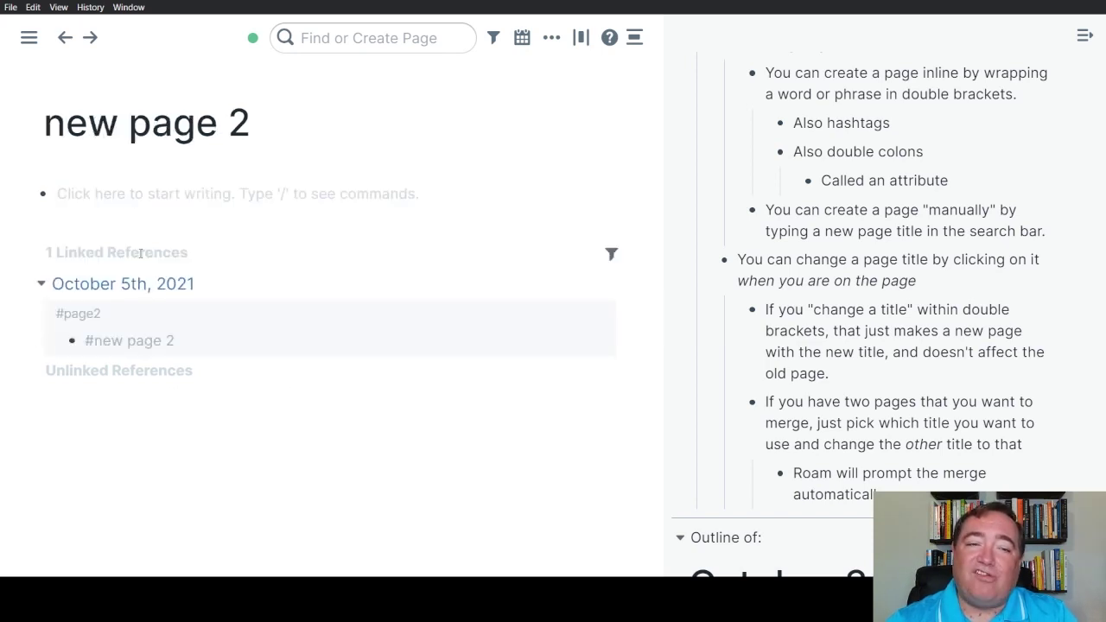